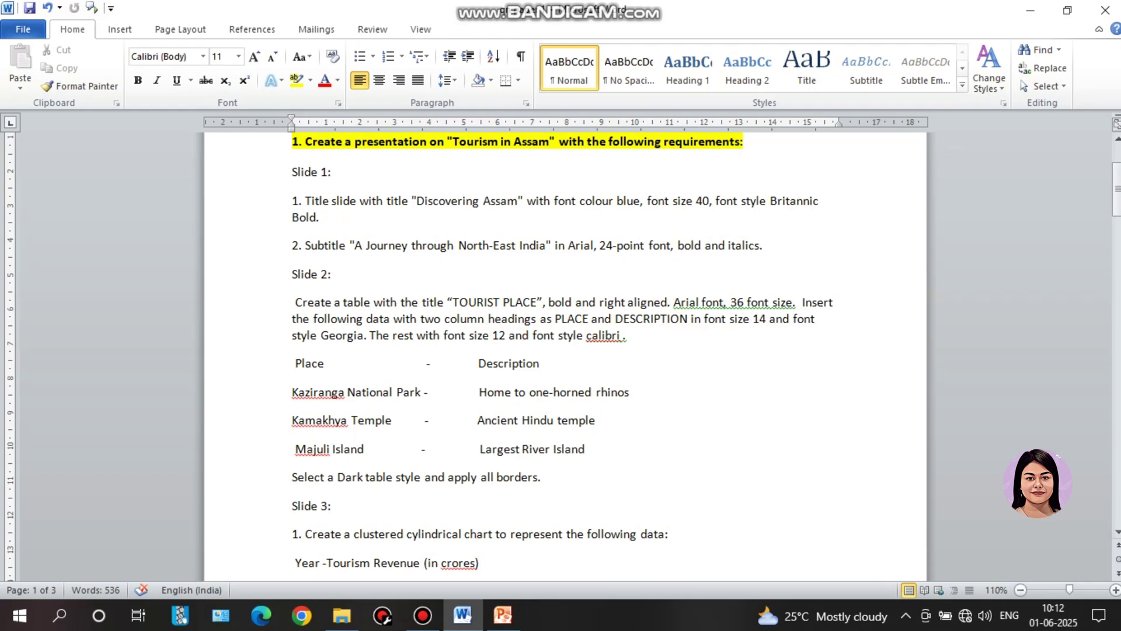
Step: Review the PLACE and DESCRIPTION table headings in the Word instructions, then bring up PowerPoint's new-slide layouts
double_click(659, 318)
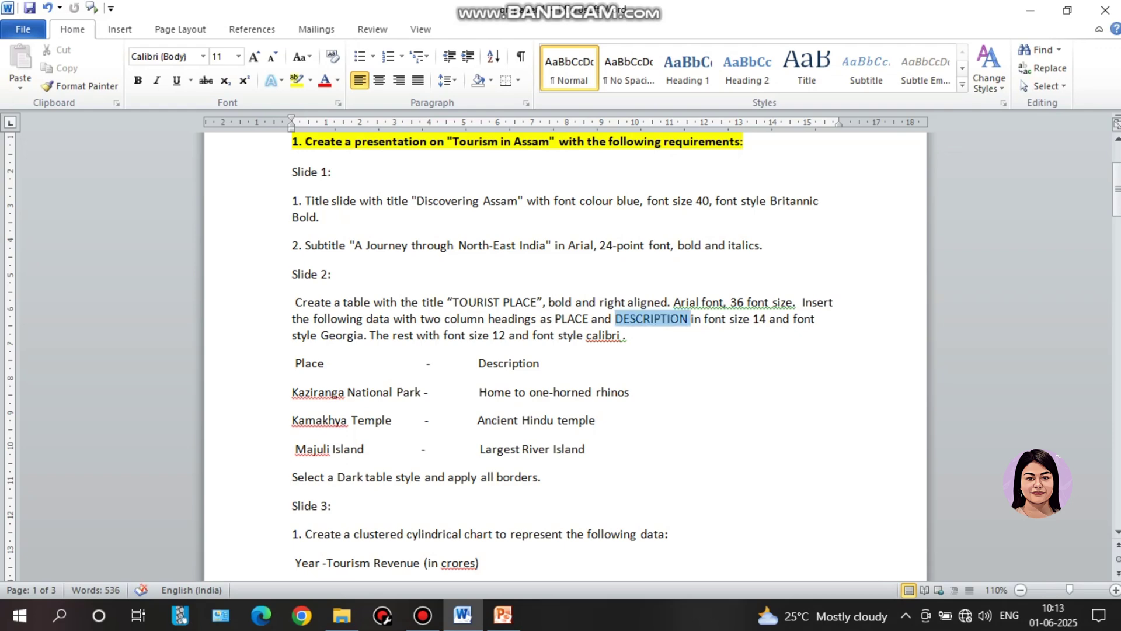
click(575, 318)
double_click(575, 318)
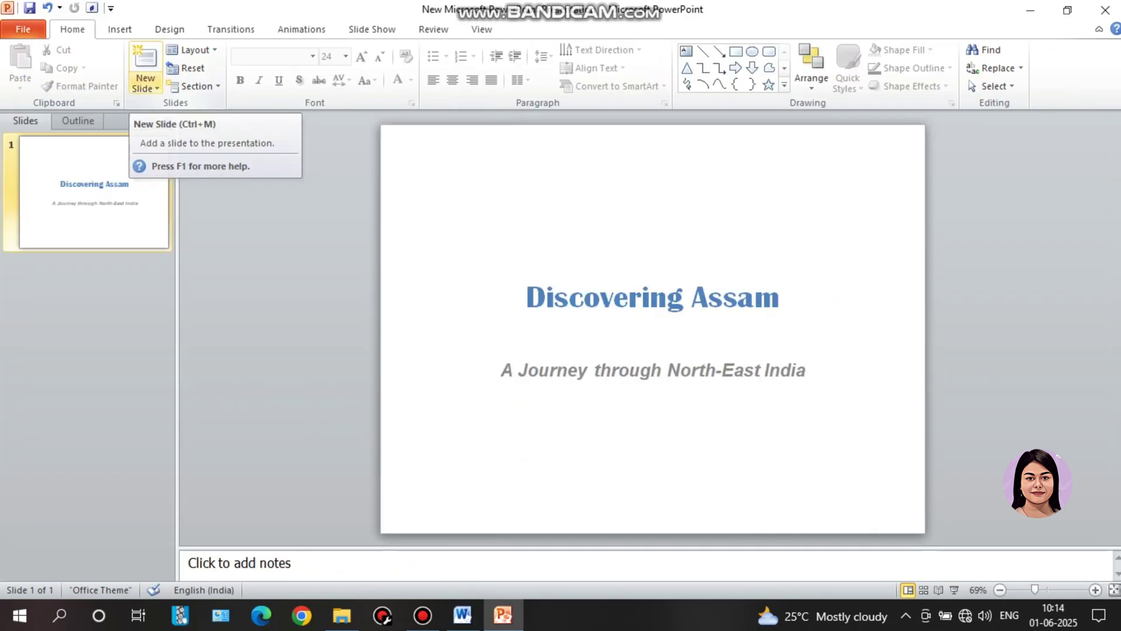
click(146, 85)
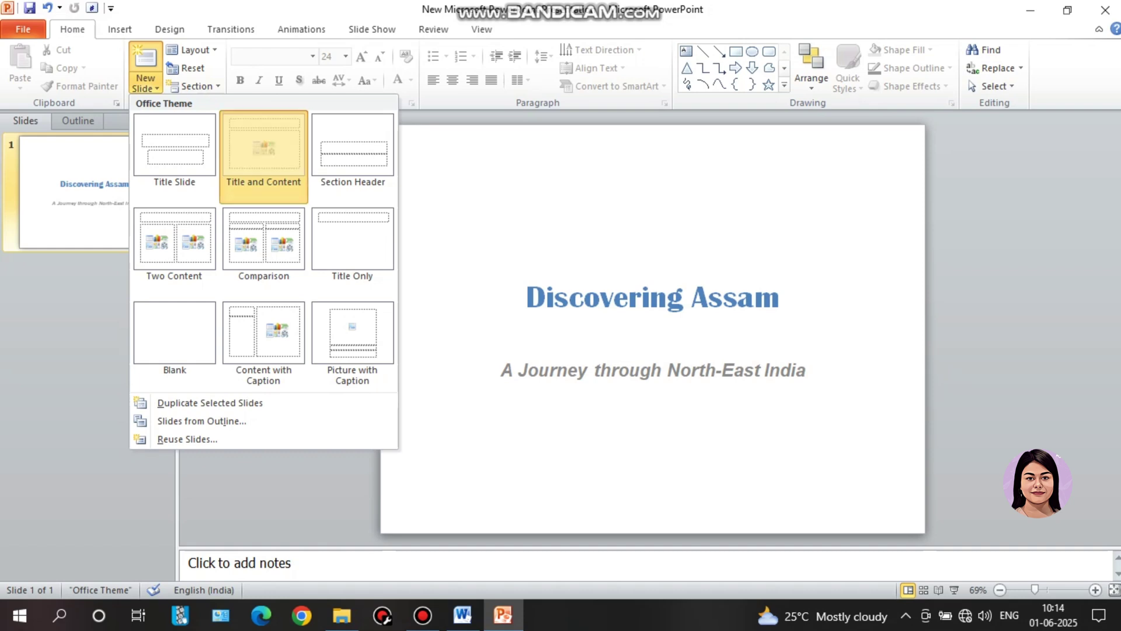
Step: Add a Title and Content slide titled TOURIST PLACE
click(263, 149)
click(646, 175)
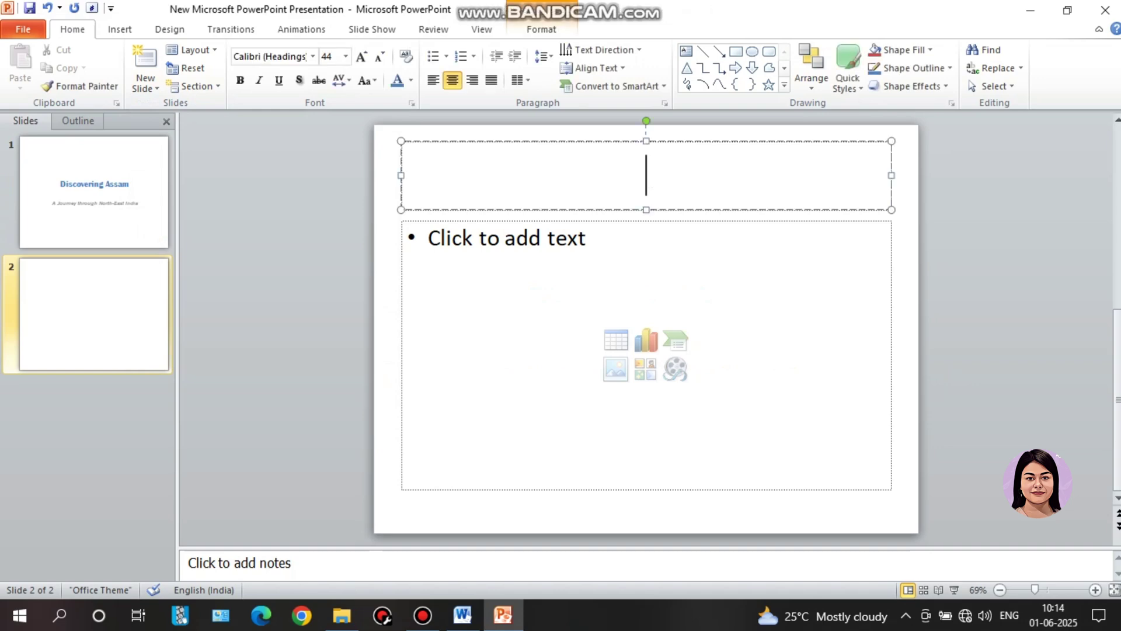
click(462, 615)
double_click(572, 318)
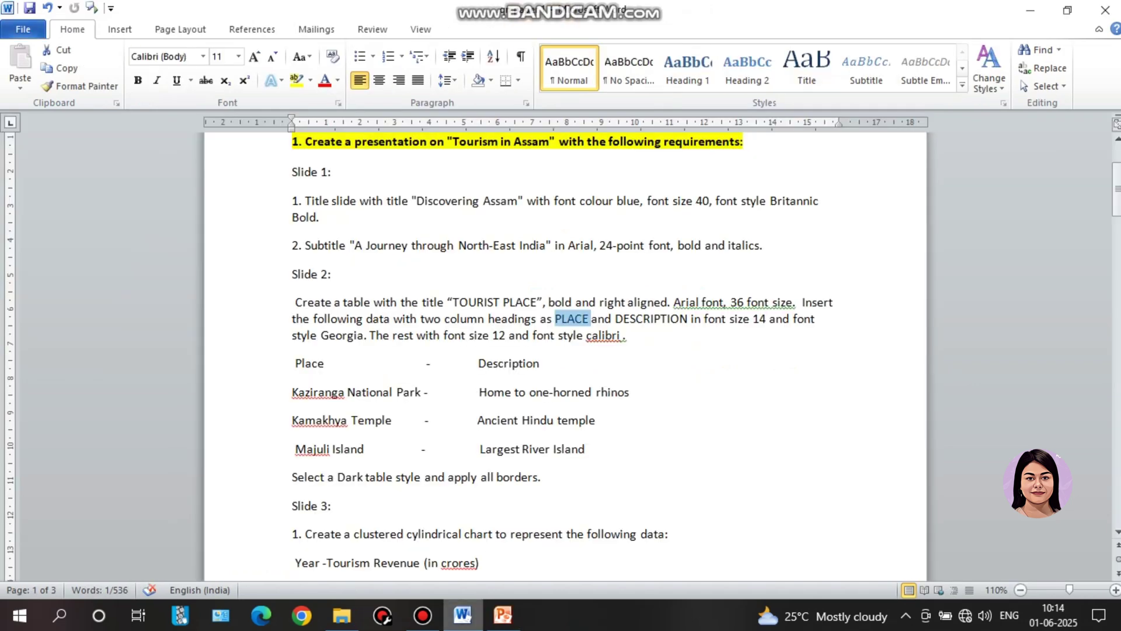
click(502, 615)
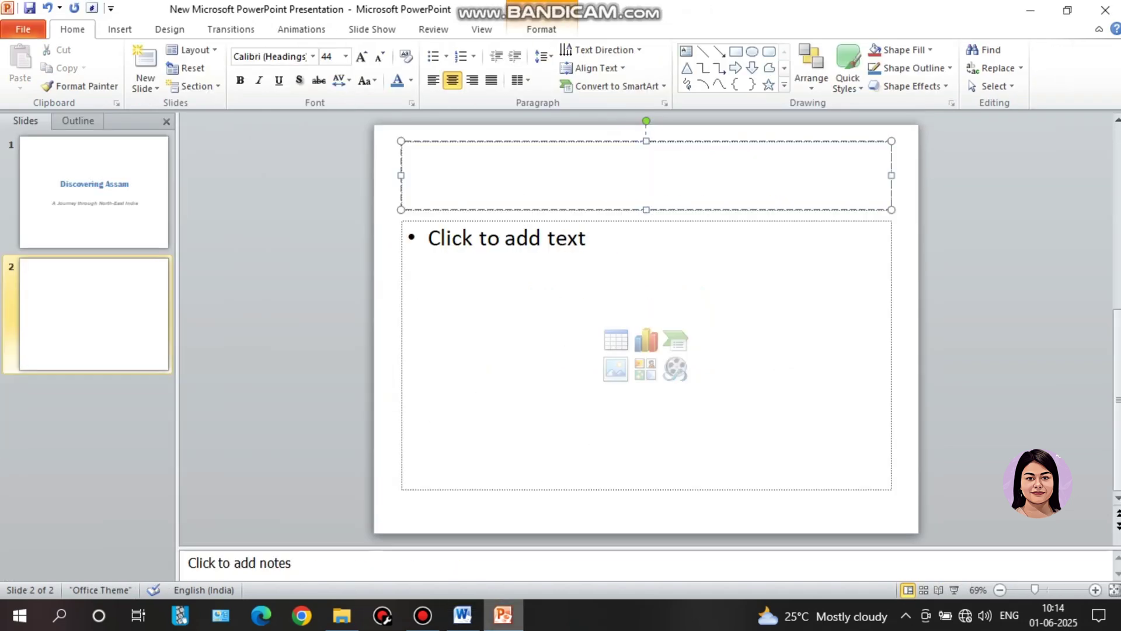
text(T)
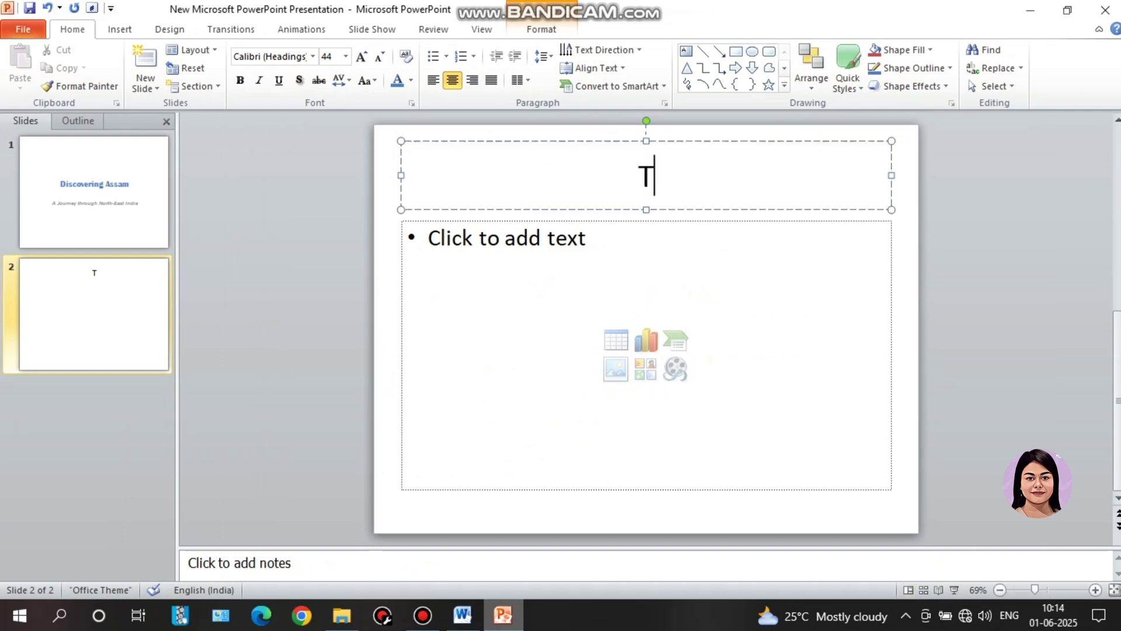
text(OURIST PLACE)
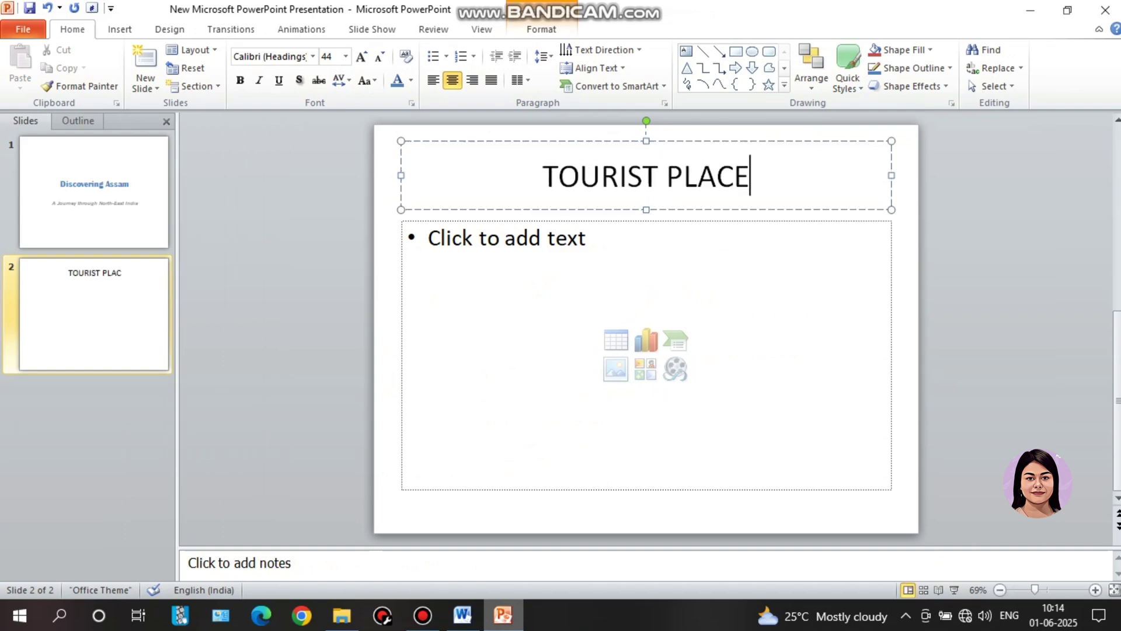
Step: Make the TOURIST PLACE title bold and right-aligned
click(462, 615)
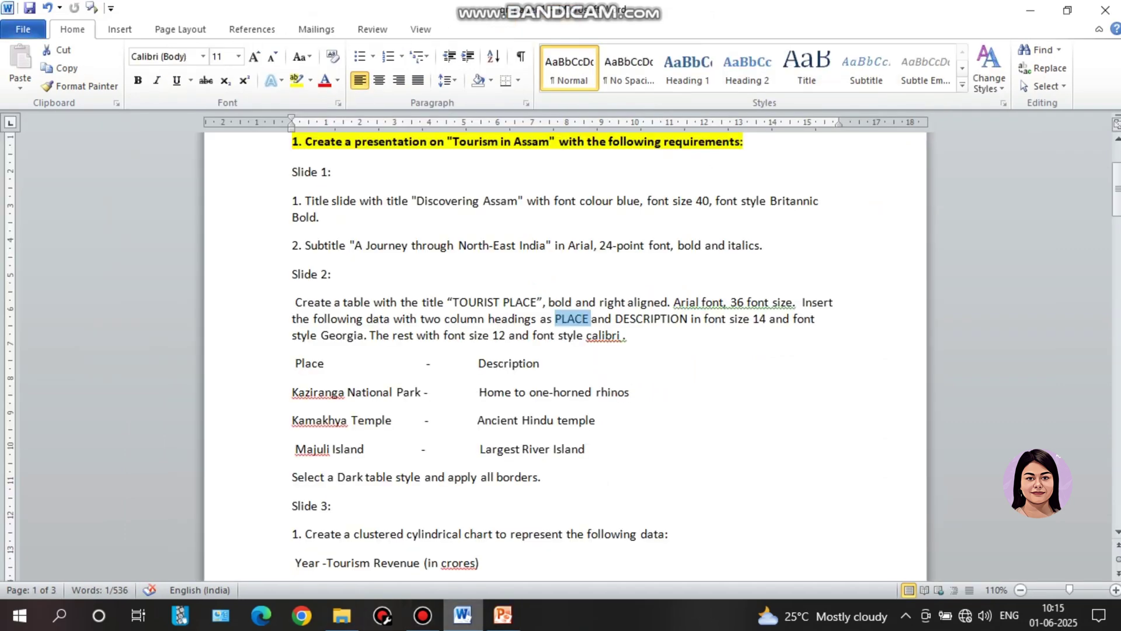
key(alt+Tab)
key(Home)
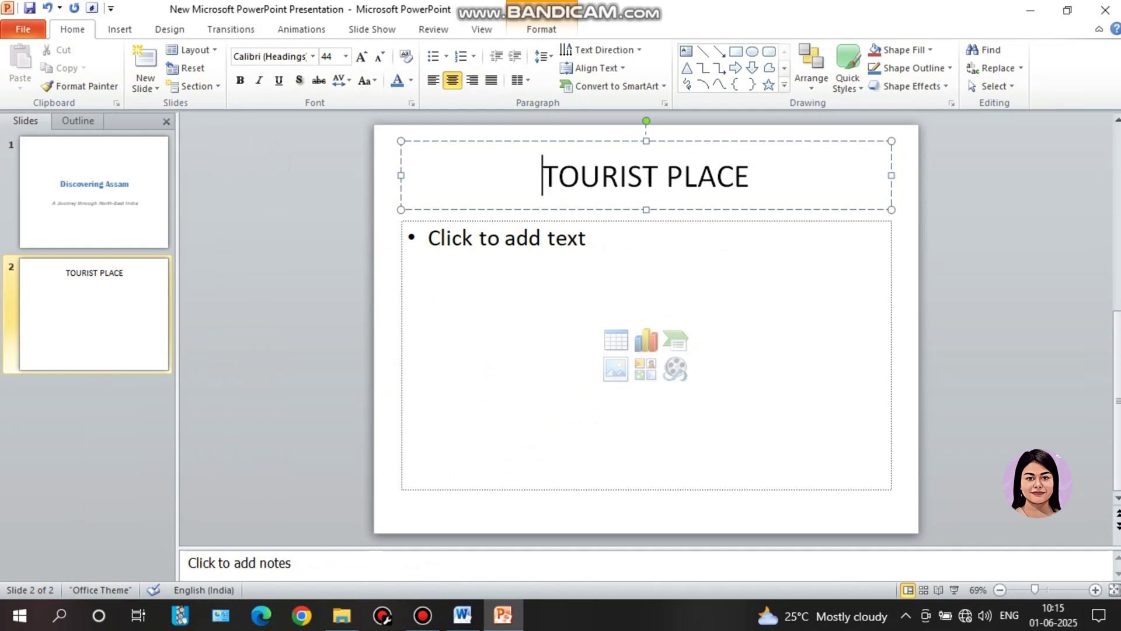
key(ctrl+shift+Right)
key(ctrl+shift+Right)
key(ctrl+b)
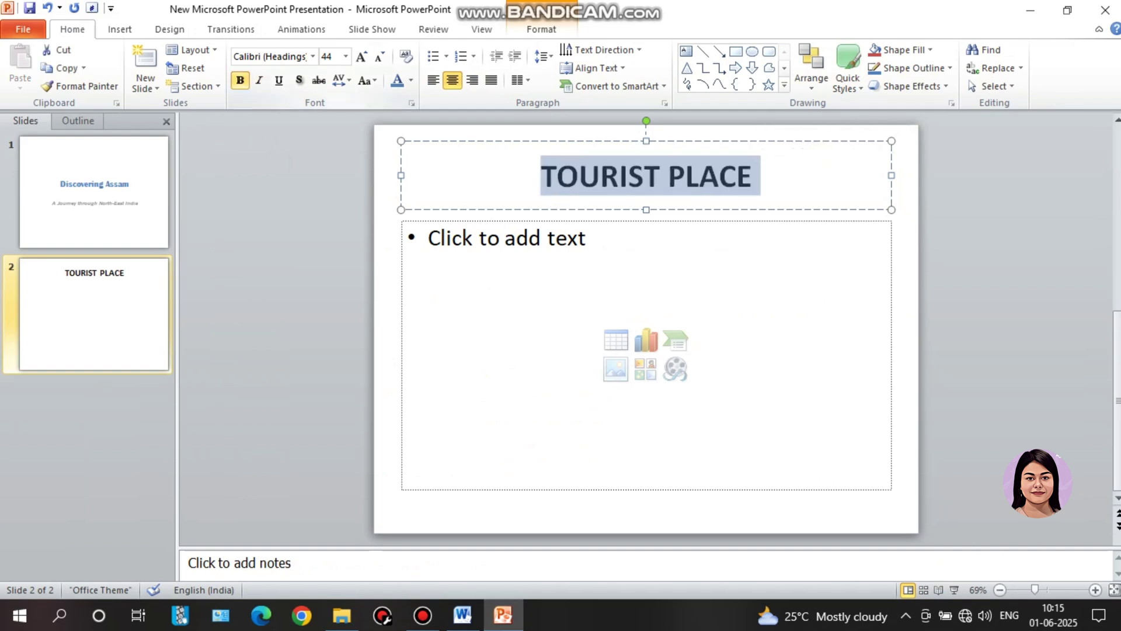
key(ctrl+r)
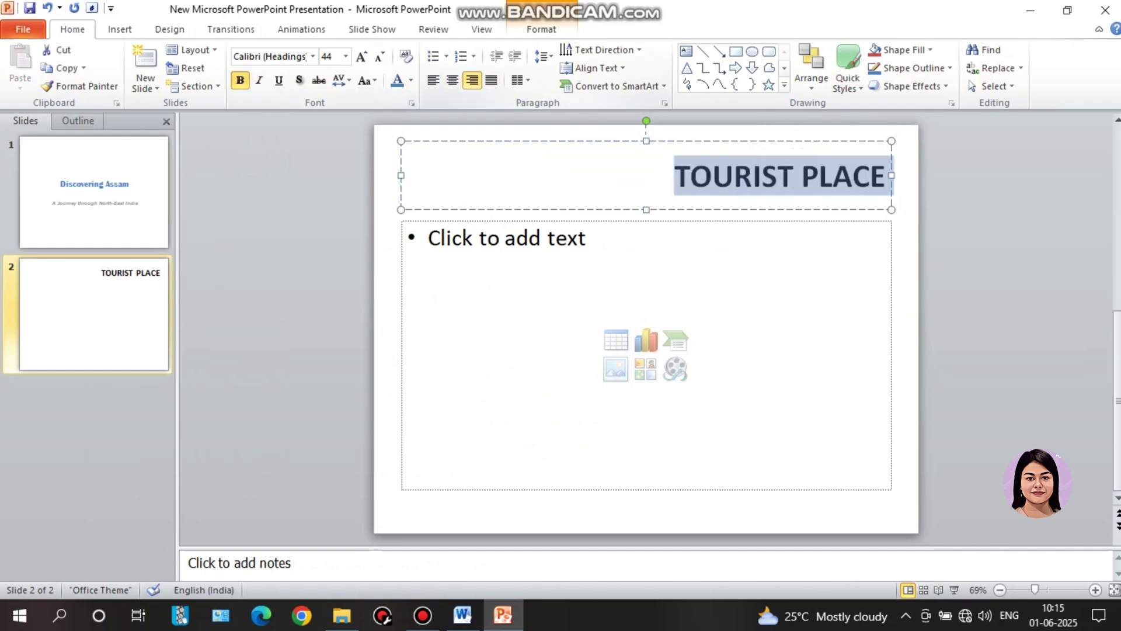
key(ctrl+Return)
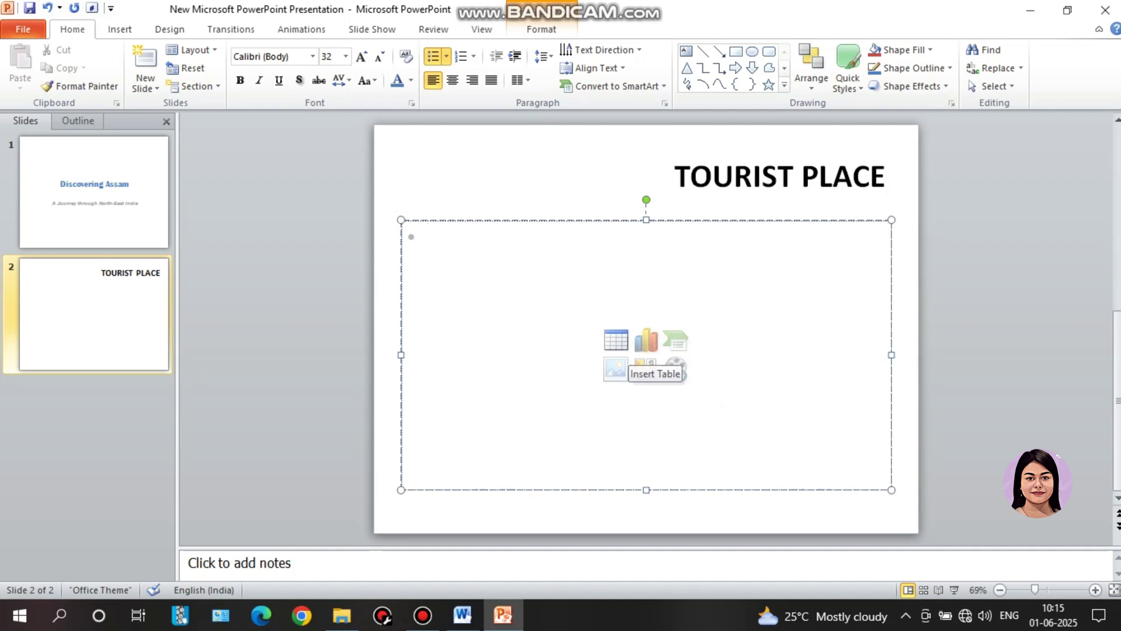
Step: Insert a 2-column, 4-row table into the slide's content placeholder
click(615, 340)
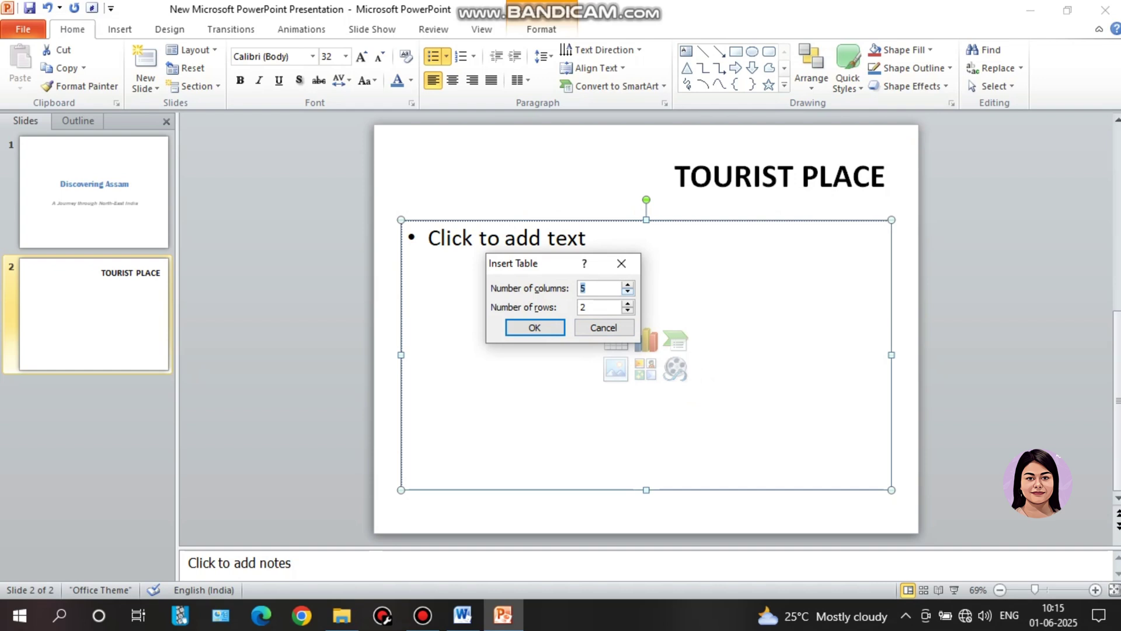
key(Down)
key(Down)
key(Down)
key(Tab)
key(Up)
key(Down)
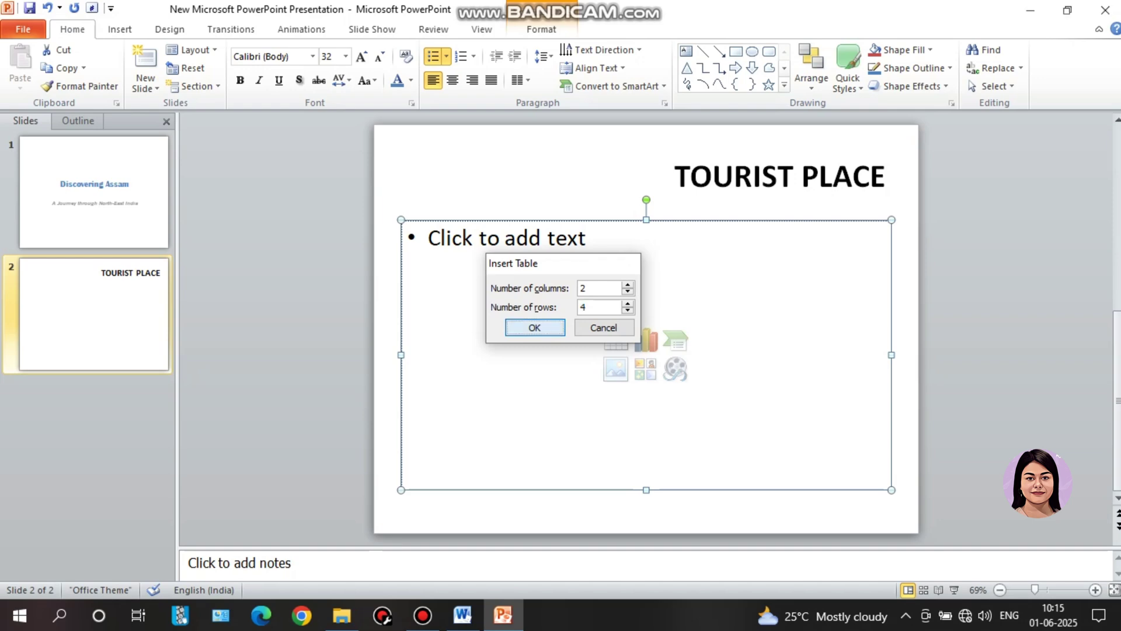
key(Return)
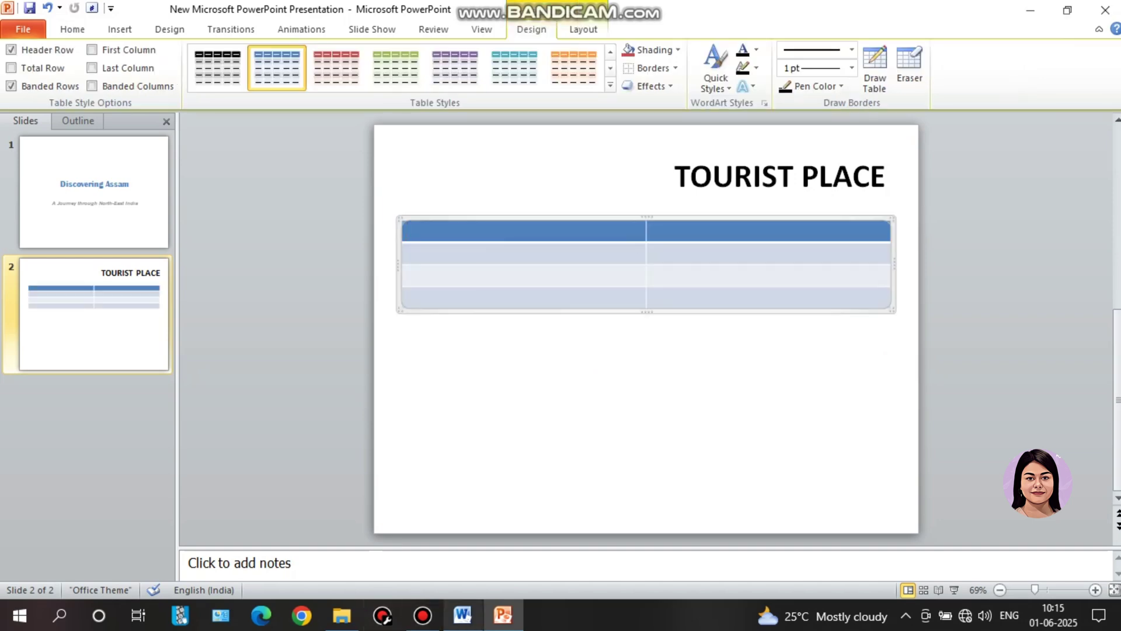
Step: Go back to the Word instructions to check the table requirements
mouse_move(463, 615)
click(459, 543)
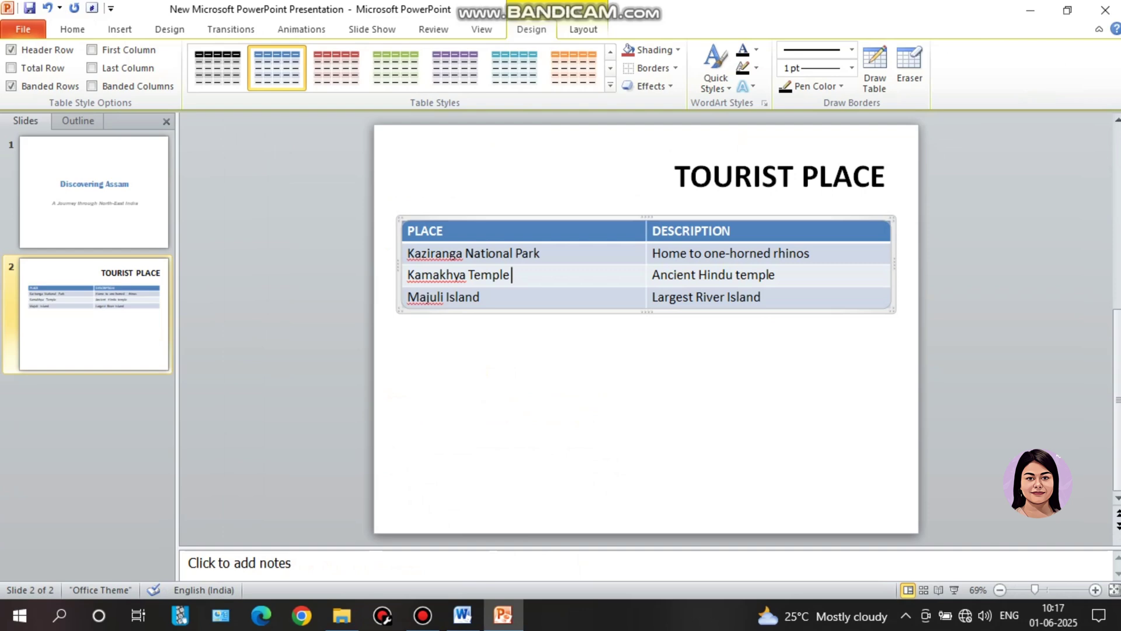
click(463, 614)
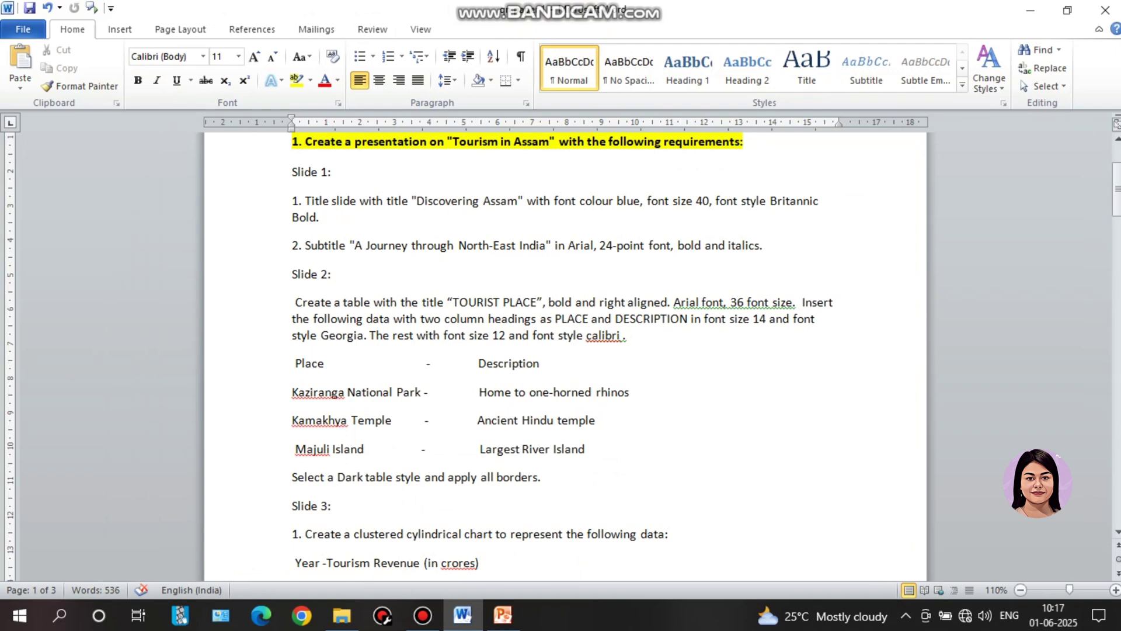
Step: Set the table headings to Georgia at size 14
click(502, 615)
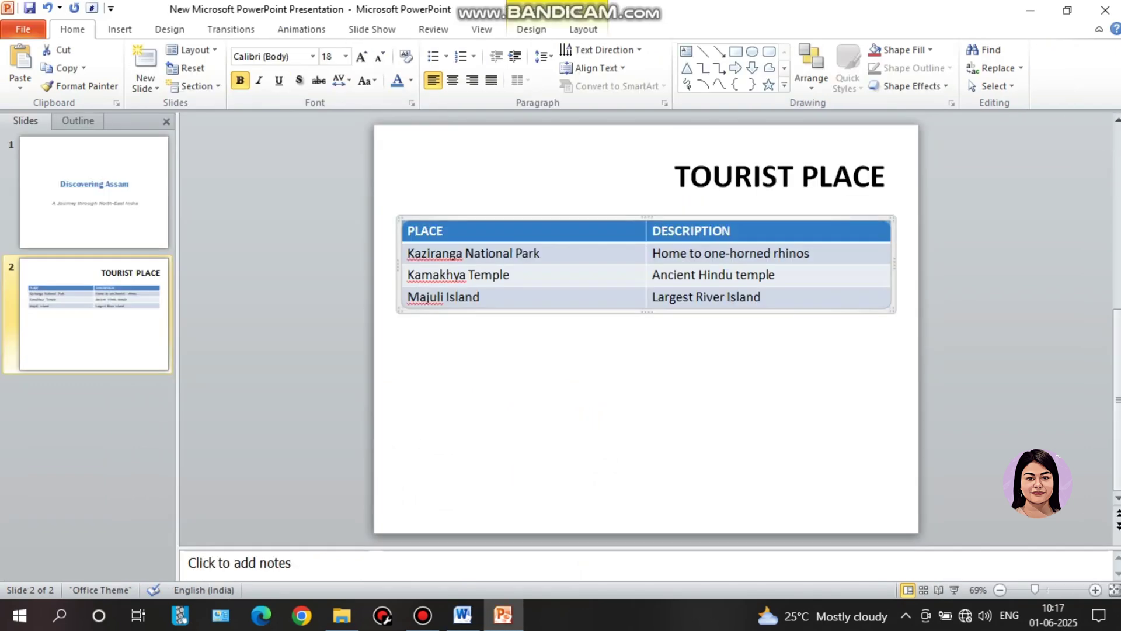
click(312, 56)
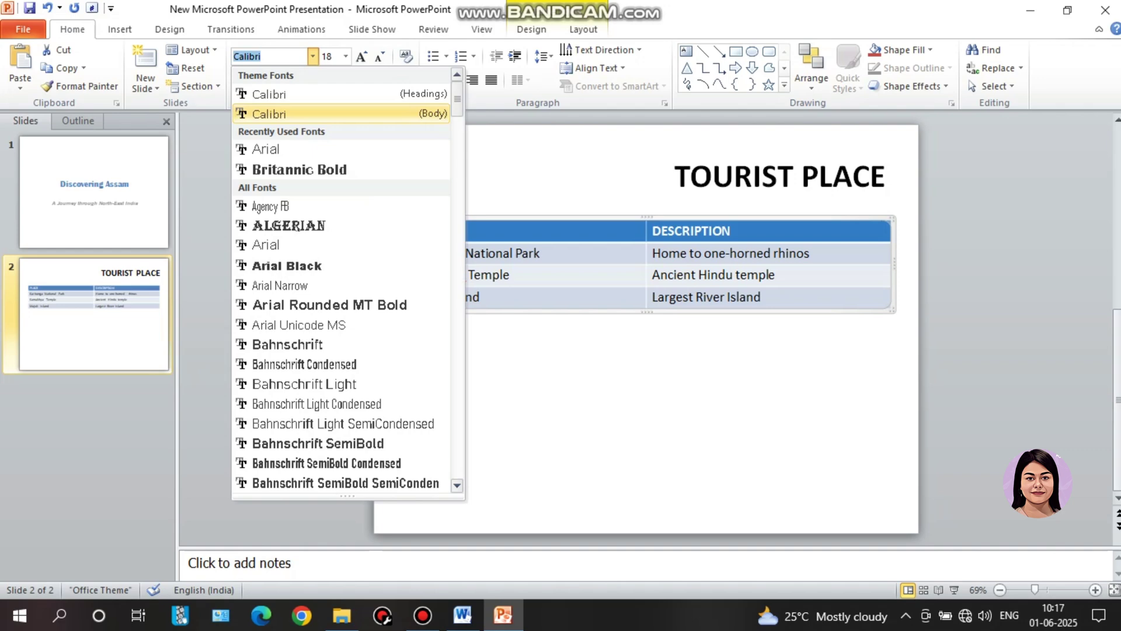
text(Georgia)
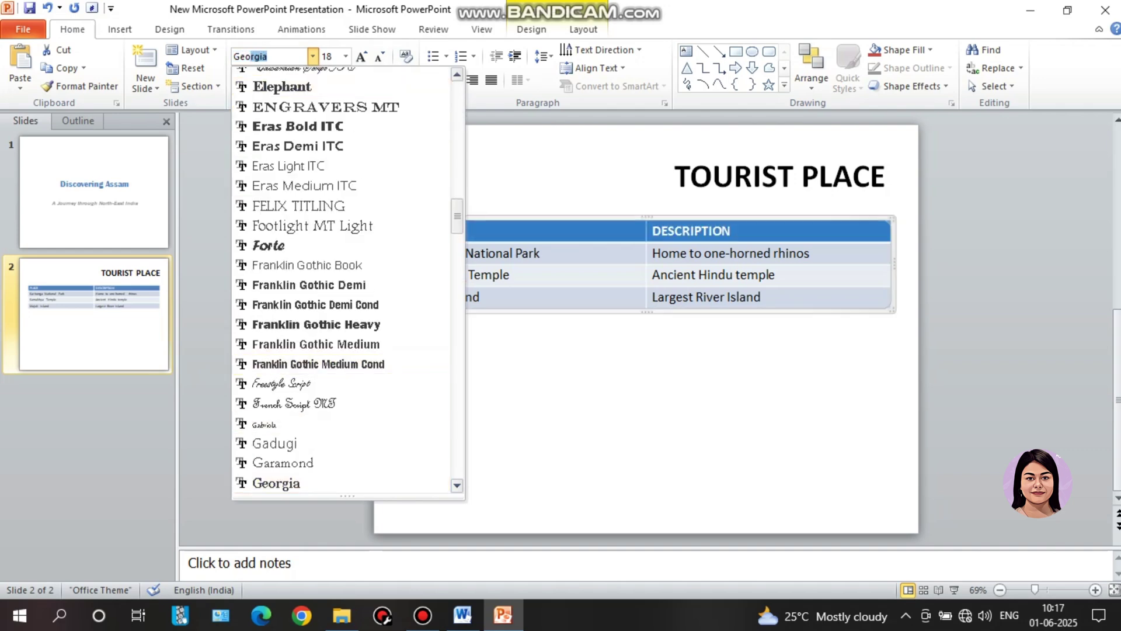
click(277, 484)
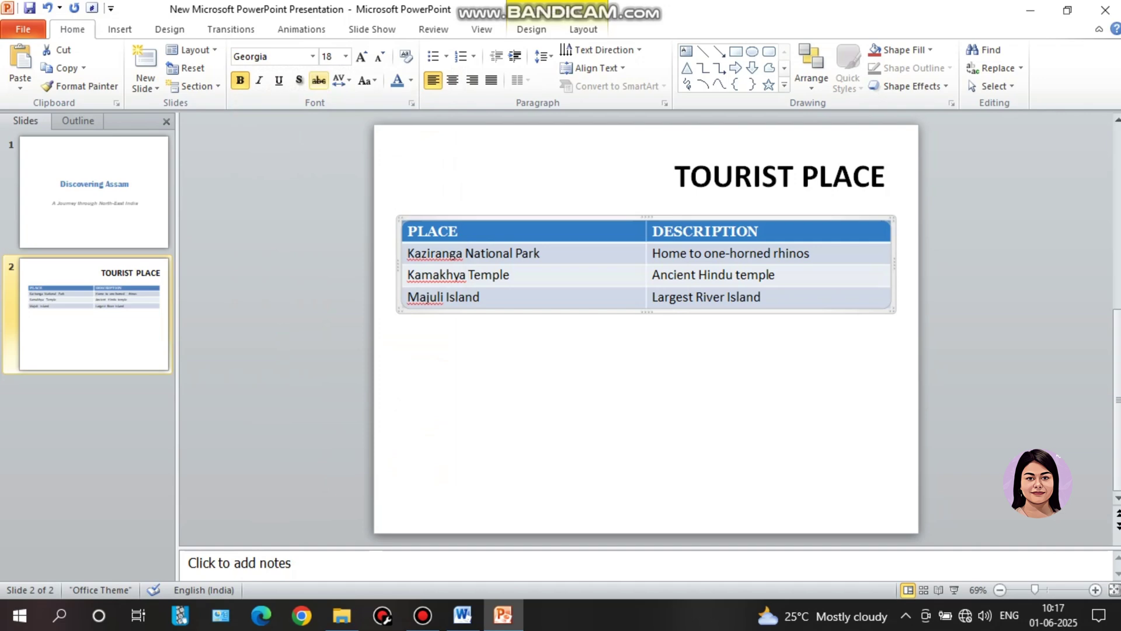
click(346, 56)
click(333, 159)
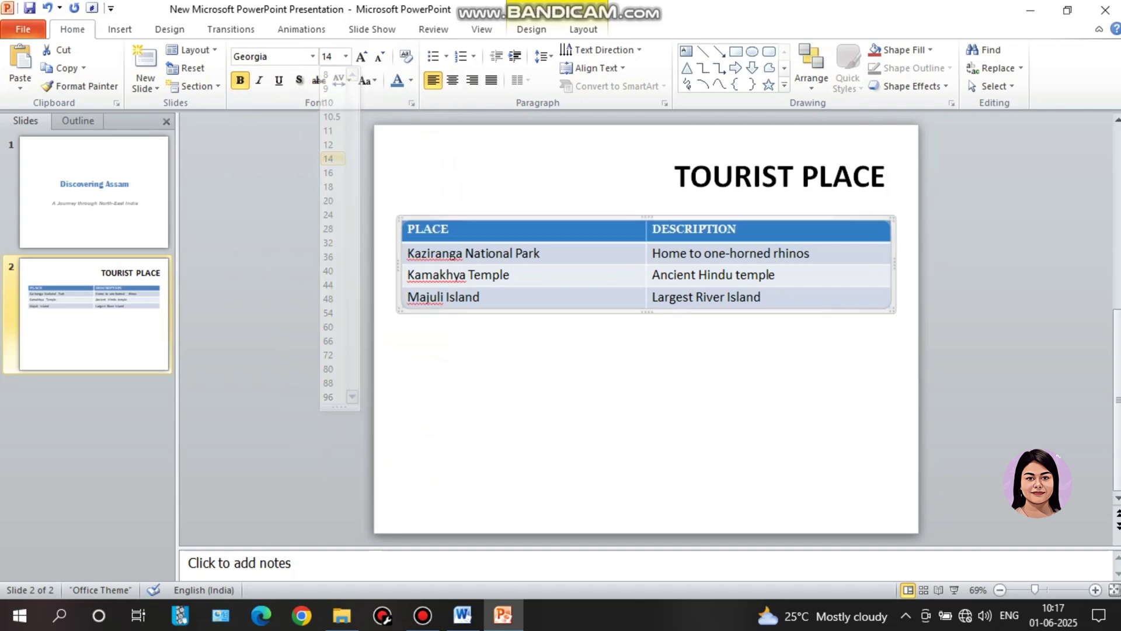
click(490, 391)
Step: Set the table's three body rows to size 12
click(462, 614)
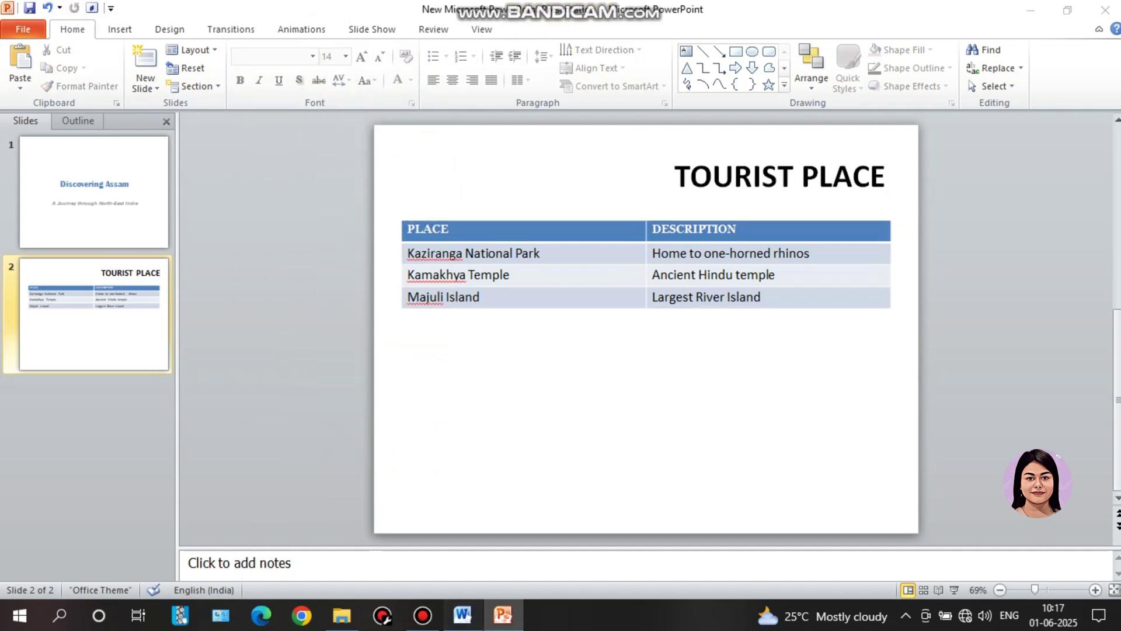
key(alt+Tab)
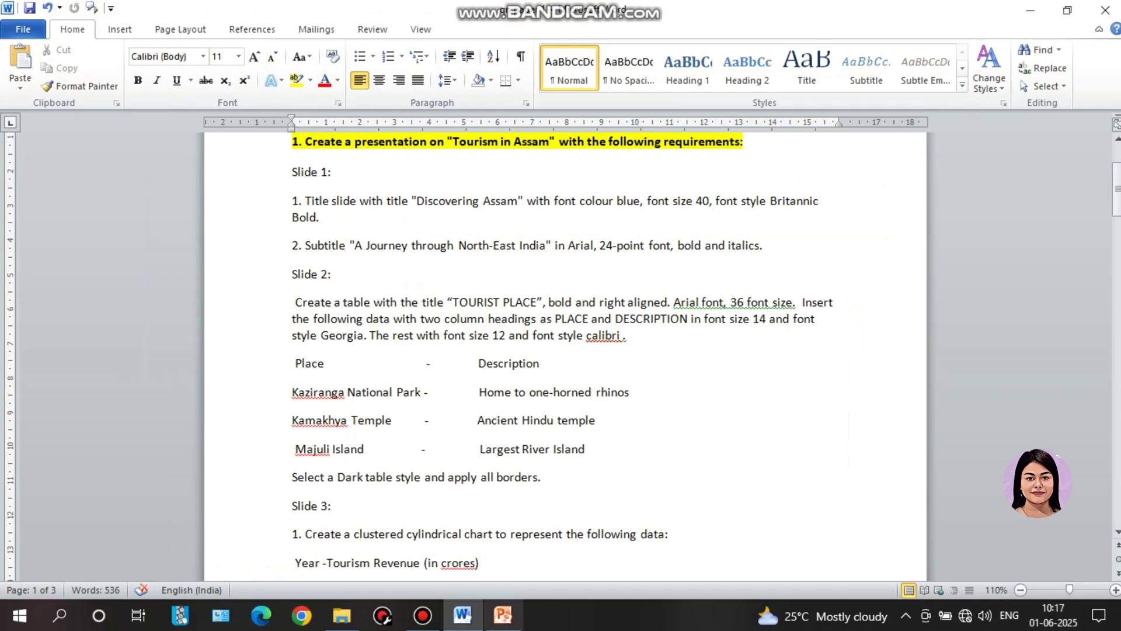
key(alt+Tab)
drag(410, 254, 762, 297)
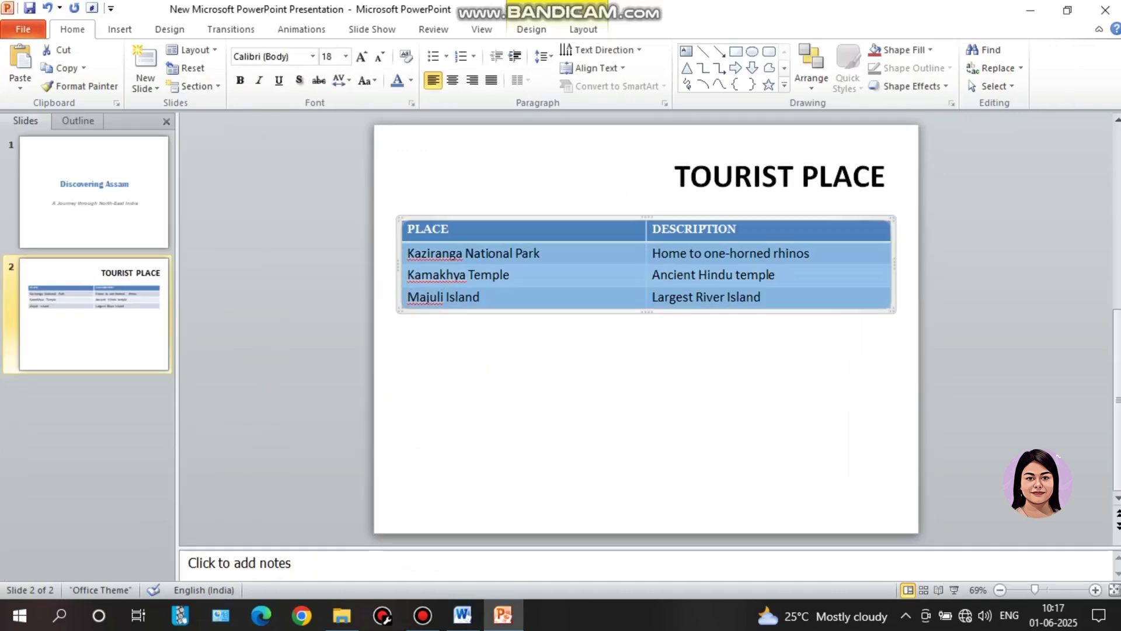
click(345, 57)
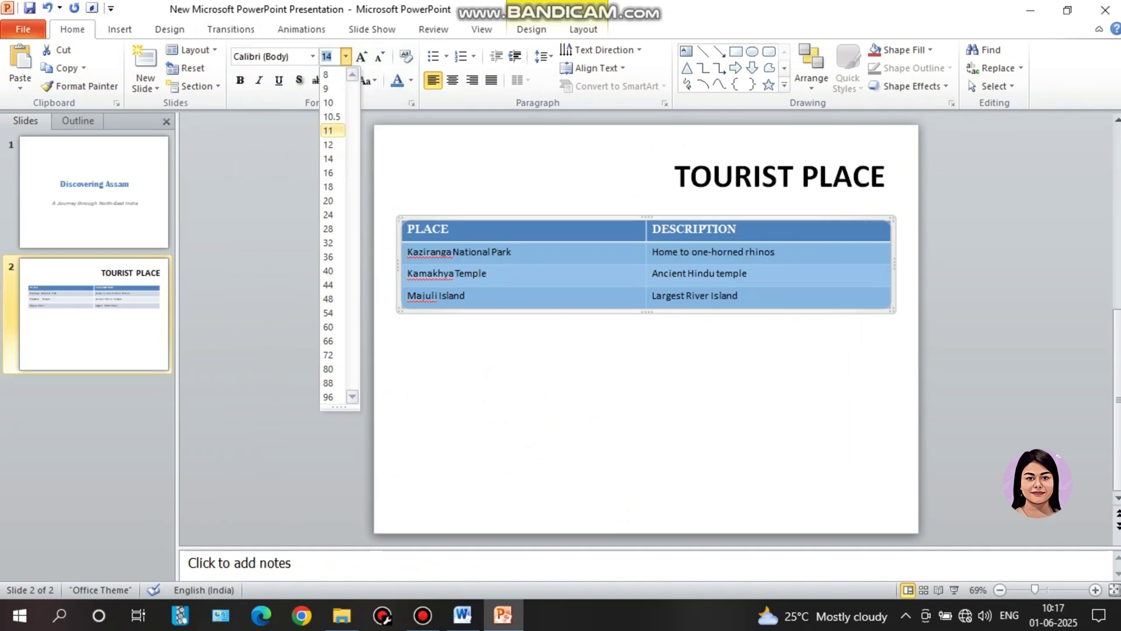
click(329, 145)
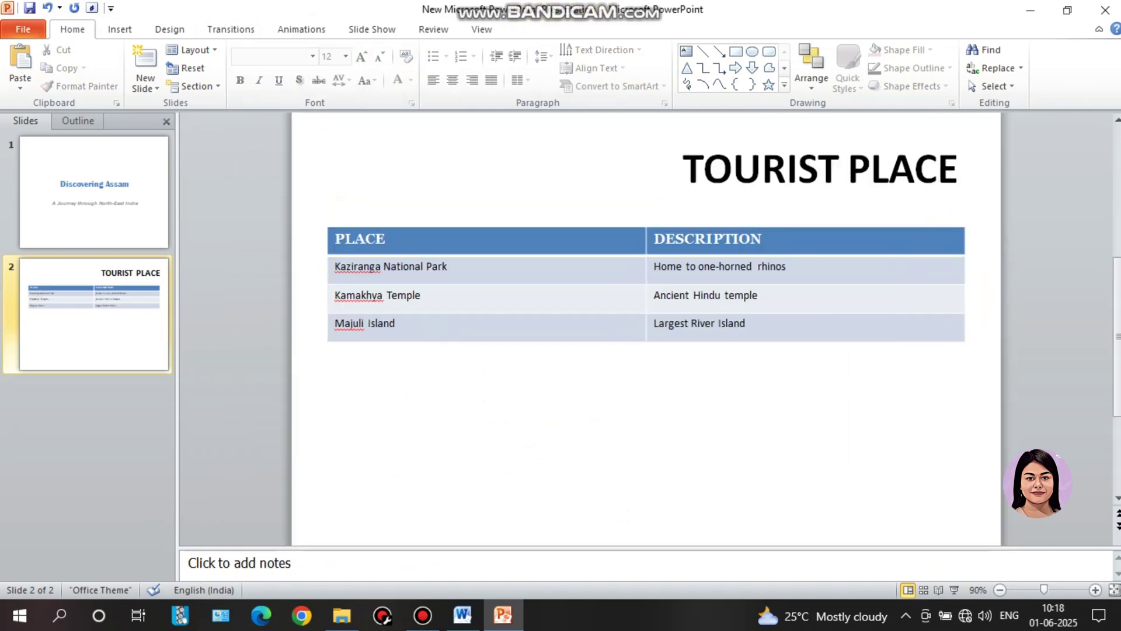
key(alt+Tab)
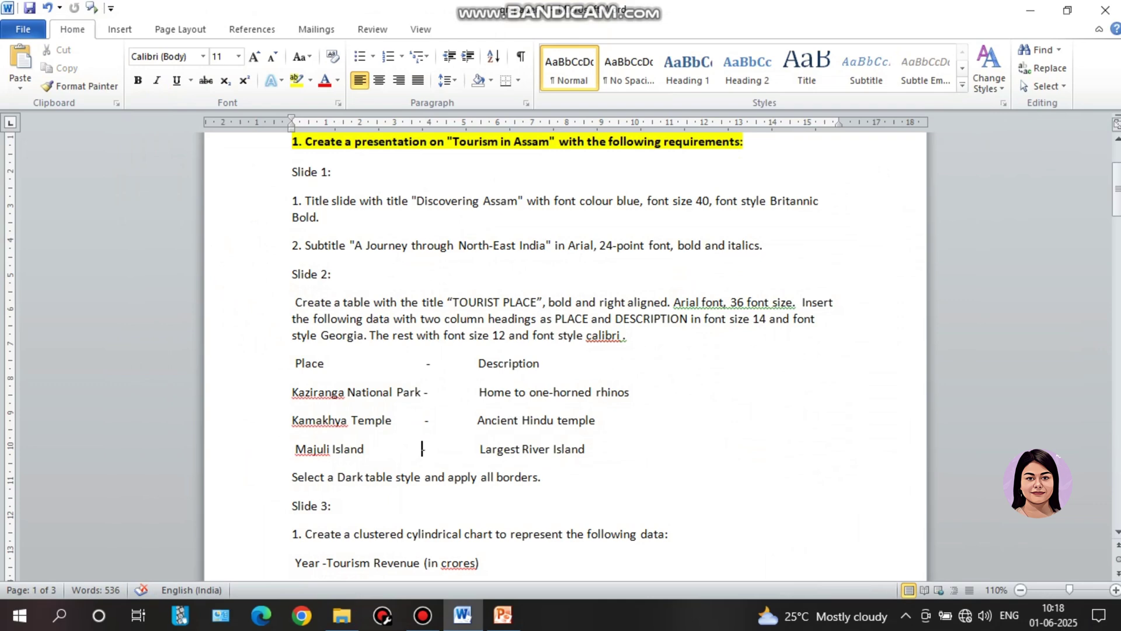
key(alt+Tab)
click(450, 128)
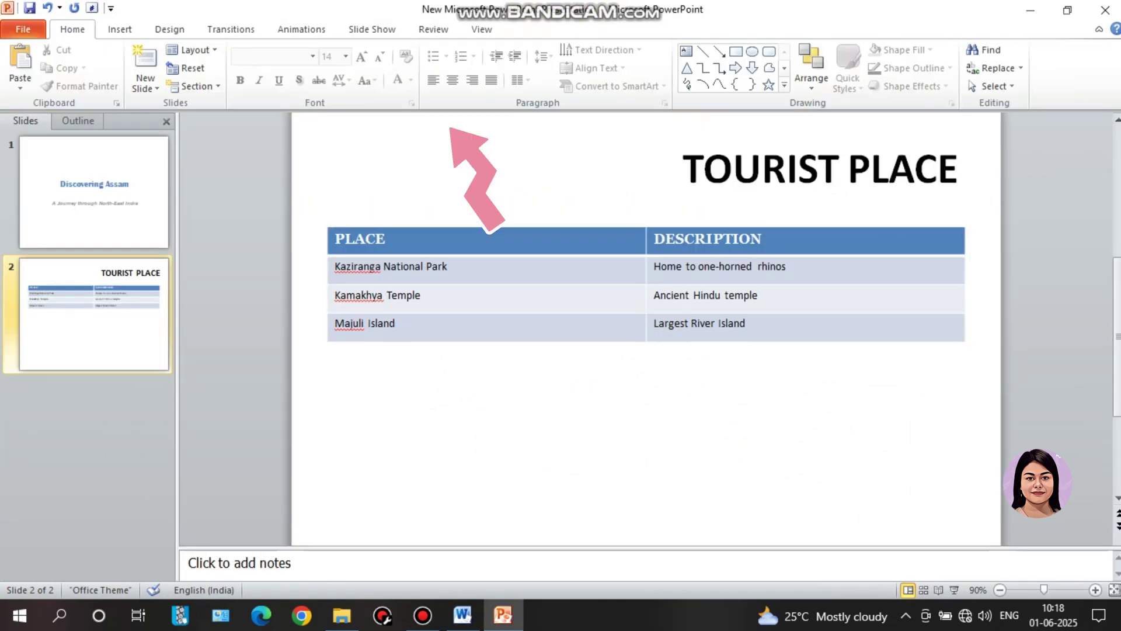
click(386, 240)
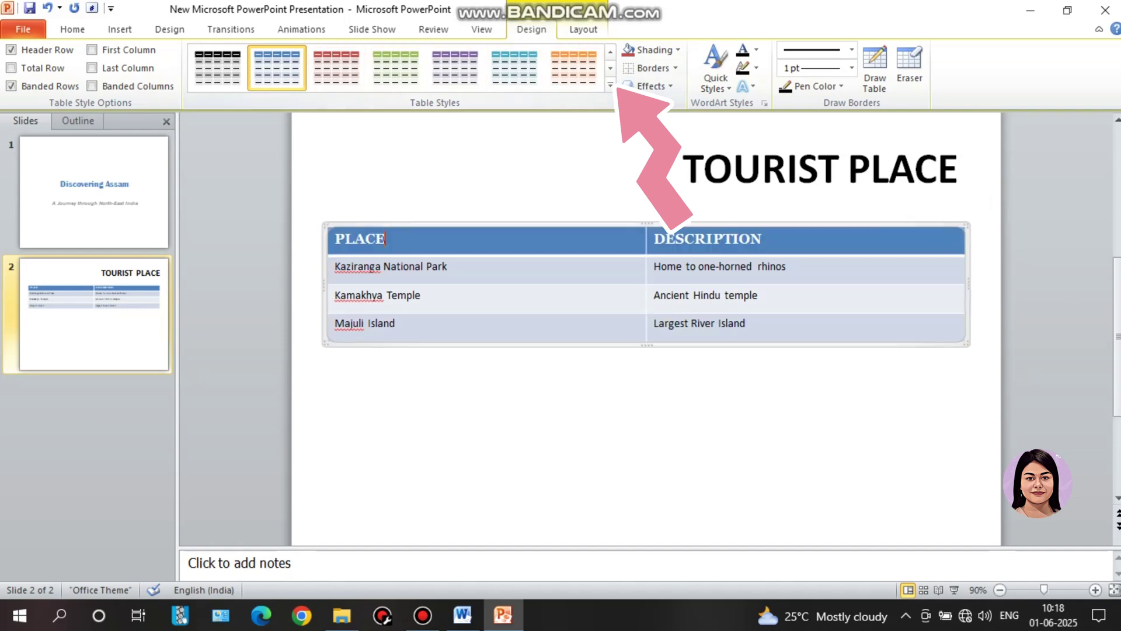
Step: Apply Dark Style 1 - Accent 4 from the table styles gallery
click(610, 85)
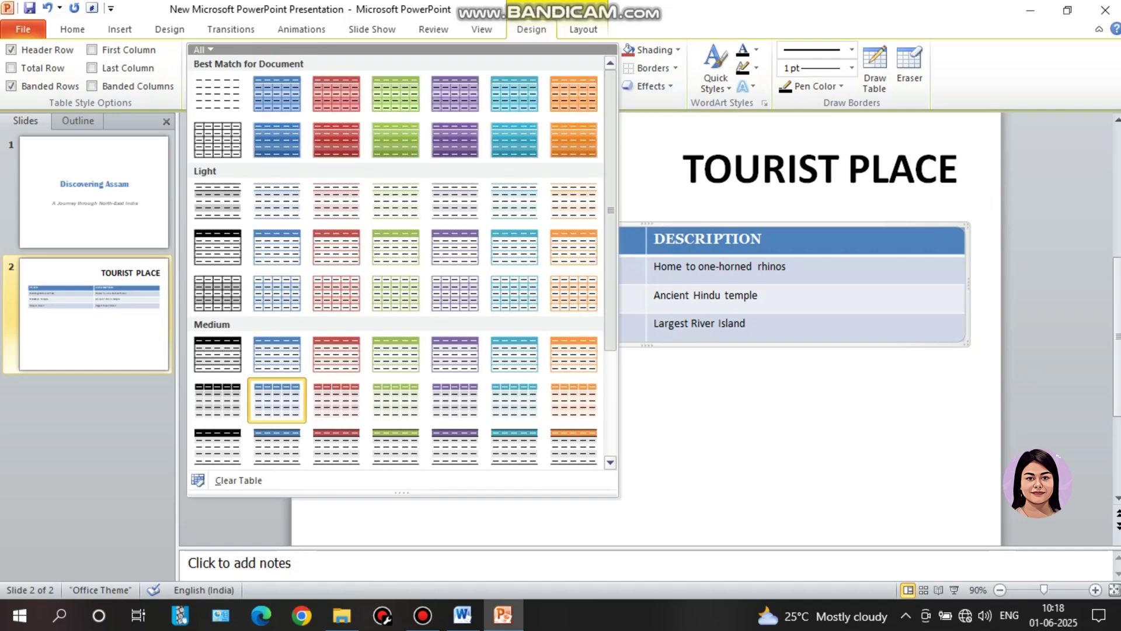
scroll(402, 262, down, 3)
scroll(402, 263, down, 4)
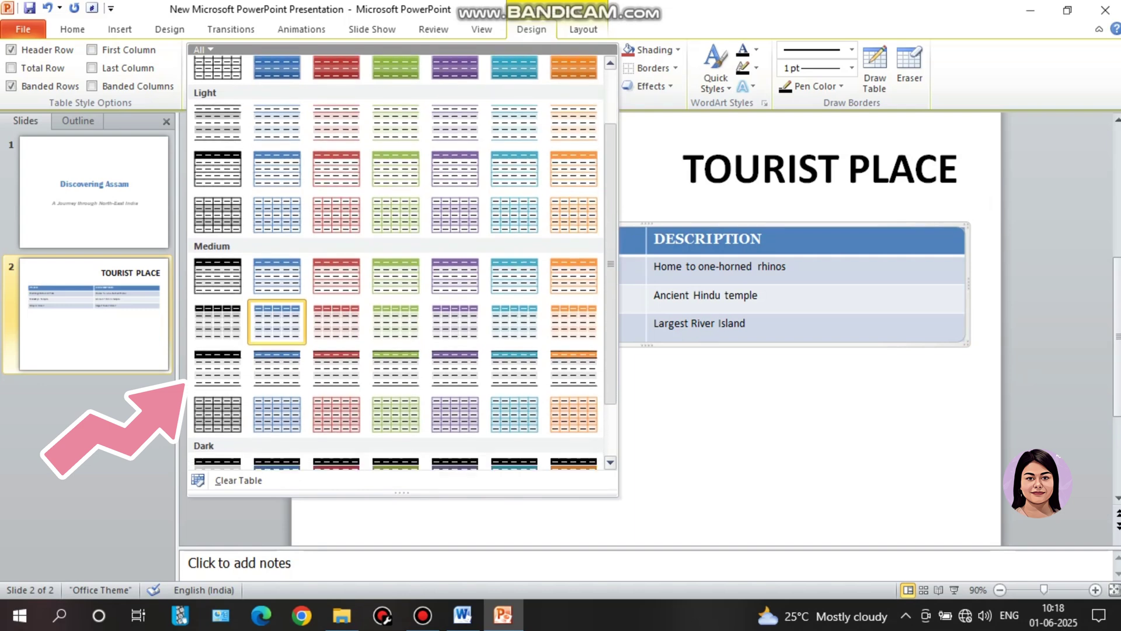
scroll(402, 263, up, 5)
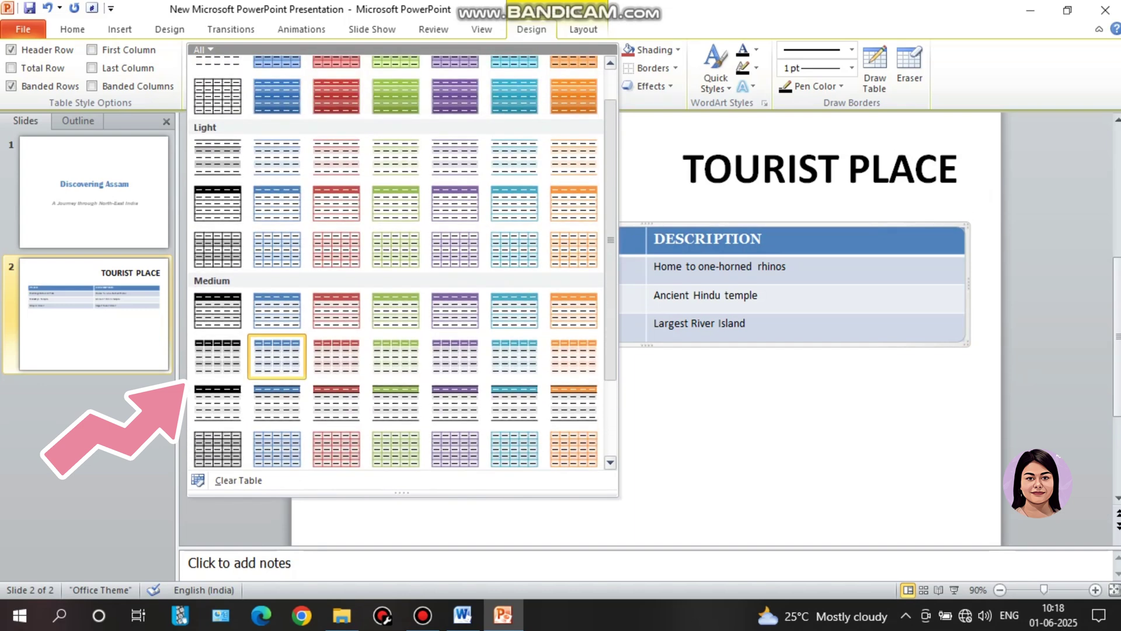
scroll(401, 261, down, 5)
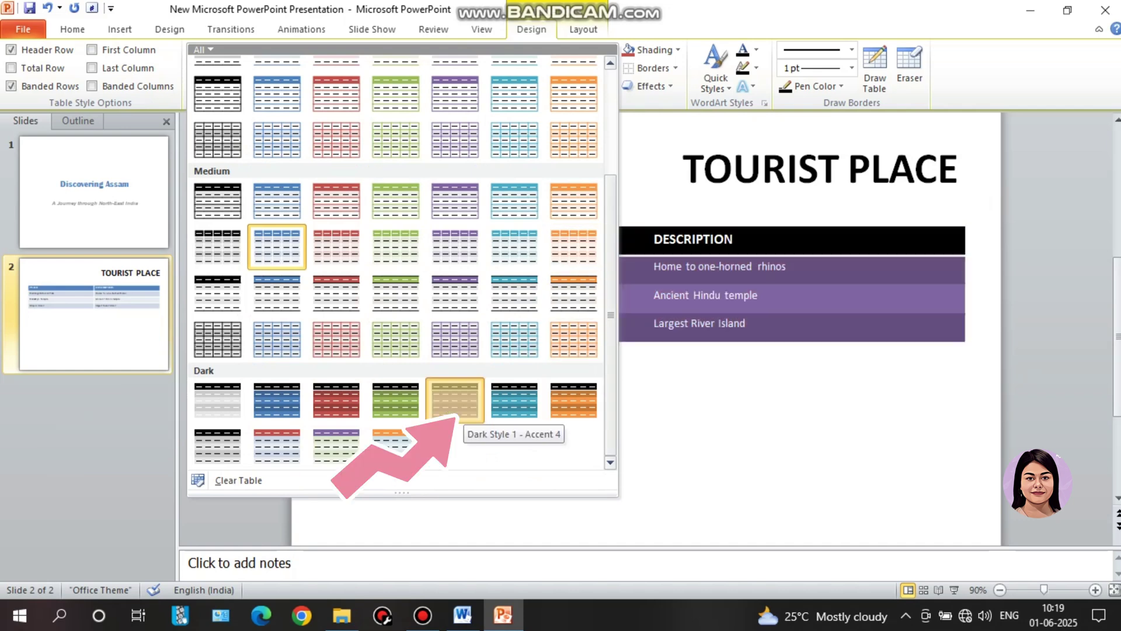
click(455, 402)
key(Escape)
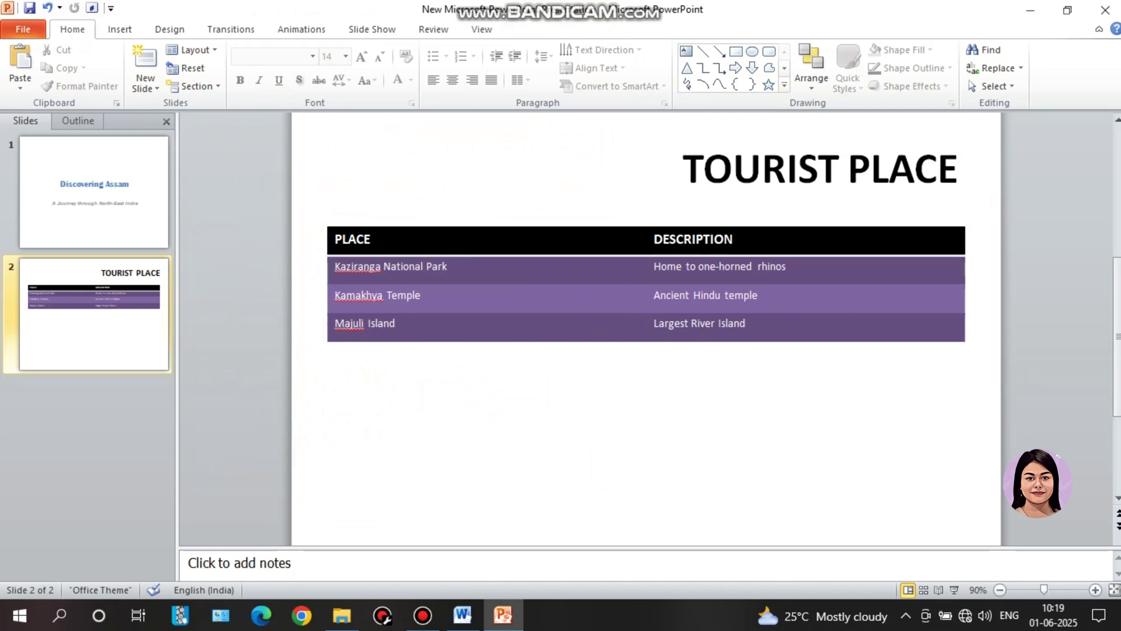
Step: Apply All Borders to every cell of the TOURIST PLACE table
click(462, 615)
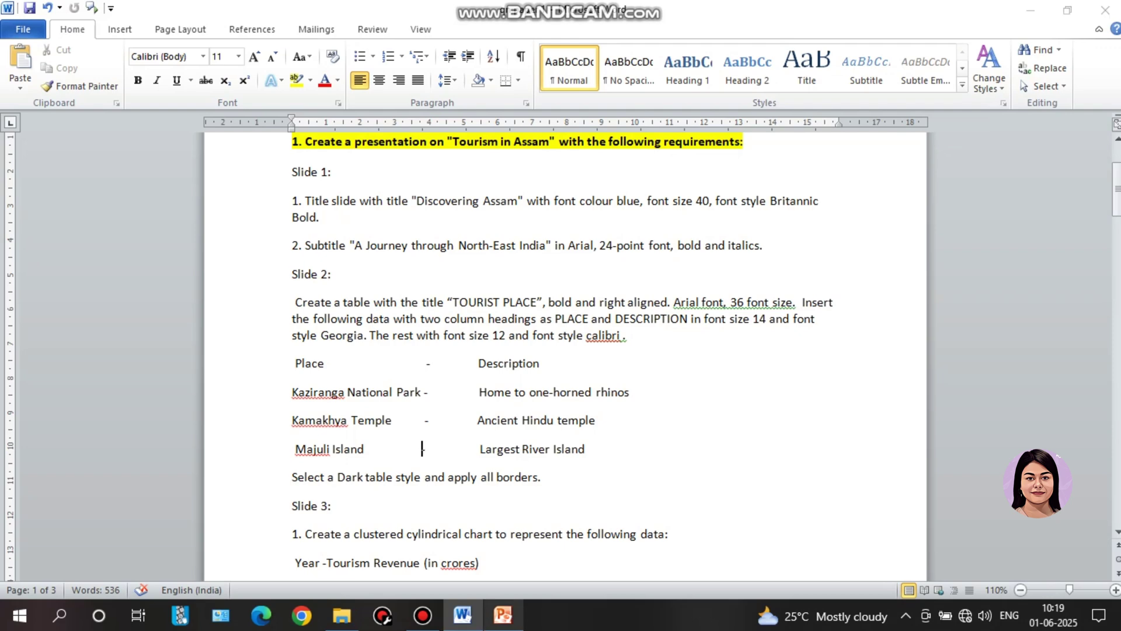
click(502, 615)
click(584, 324)
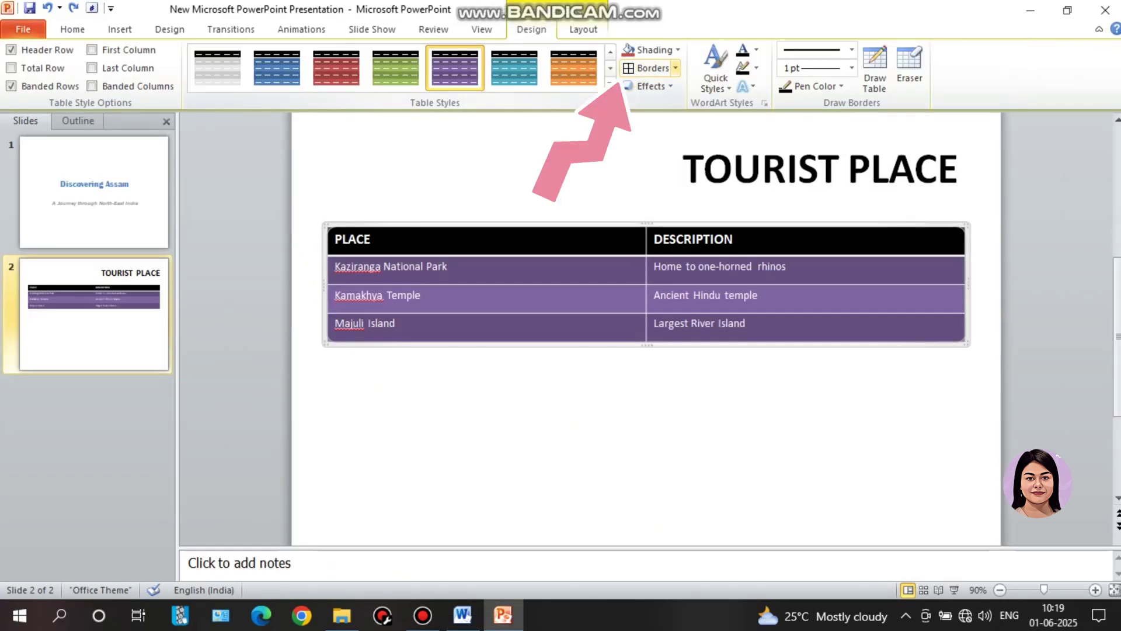
click(675, 67)
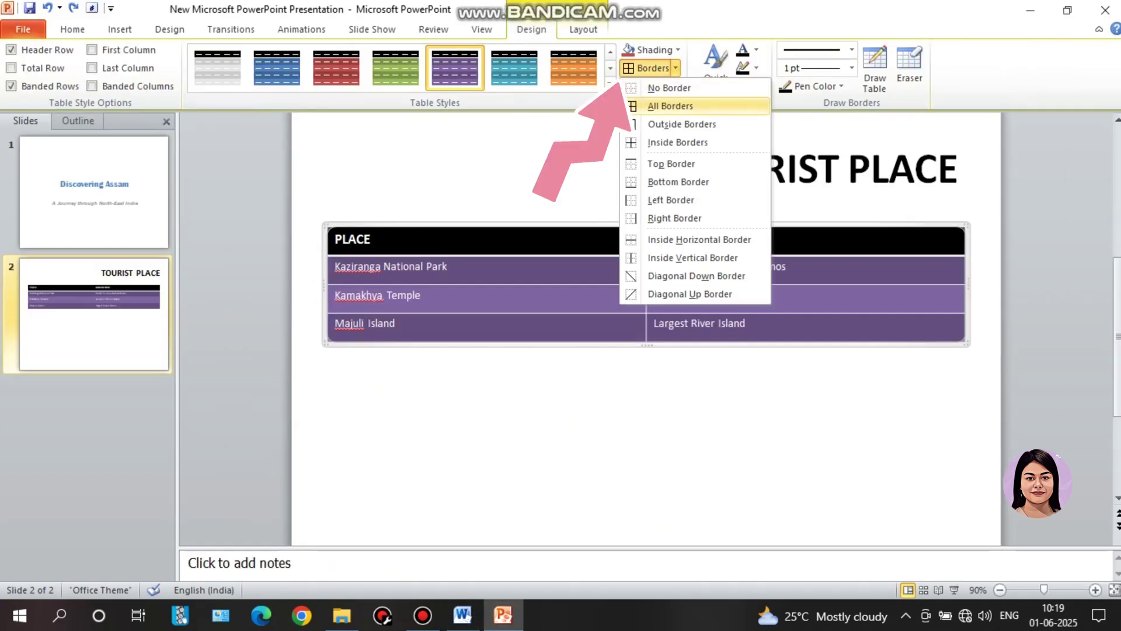
click(670, 106)
key(Escape)
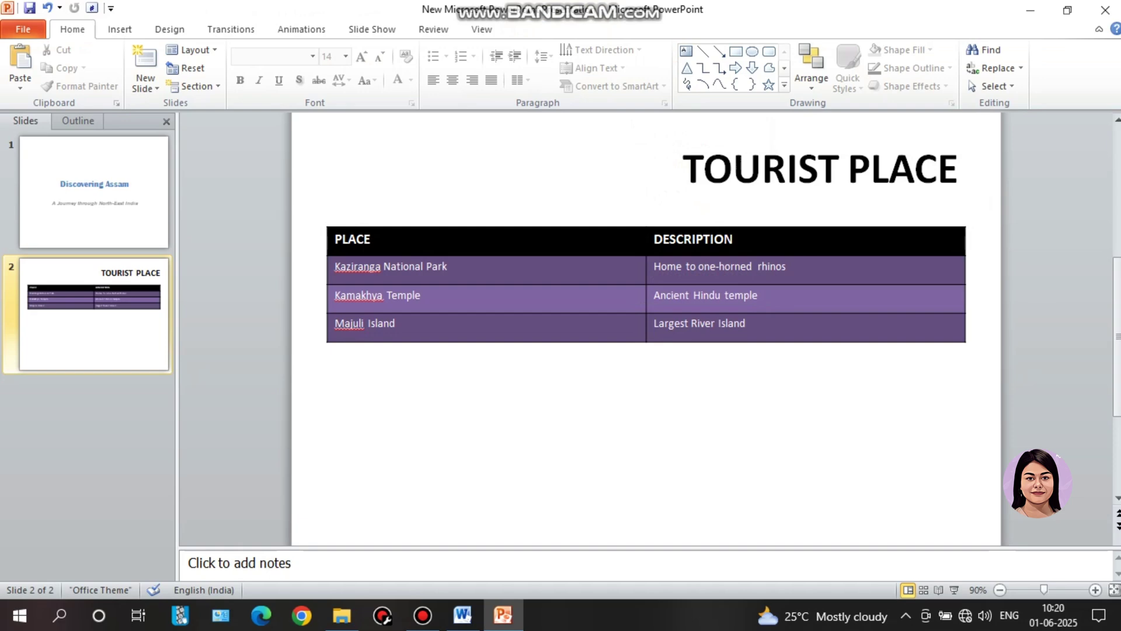
Step: Set the PLACE and DESCRIPTION header row in Georgia
click(372, 238)
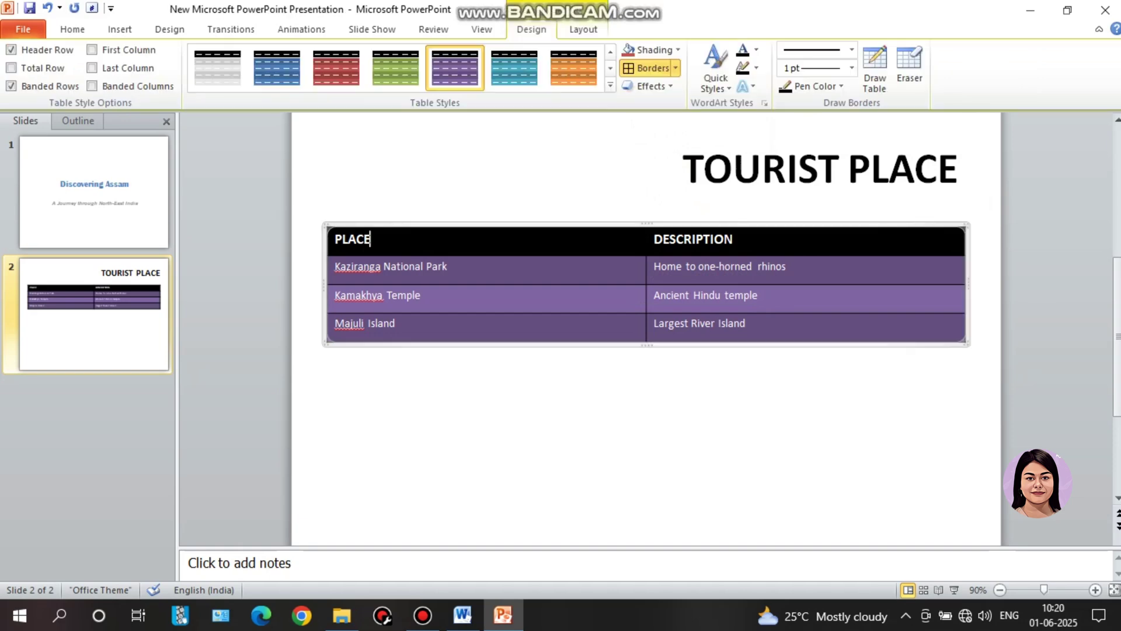
key(Escape)
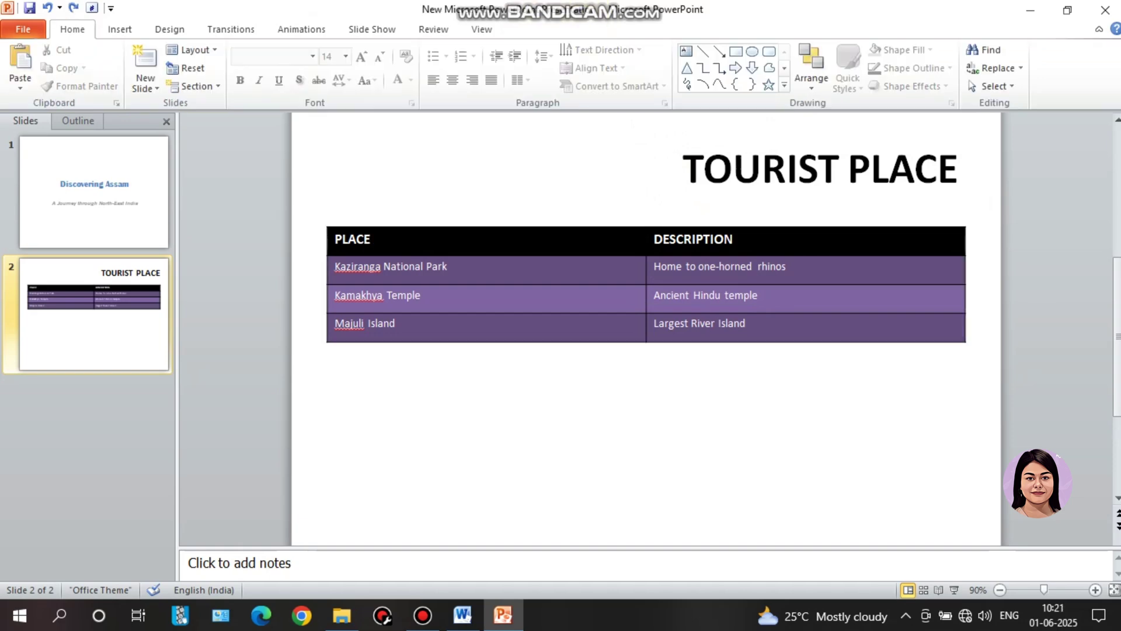
click(319, 240)
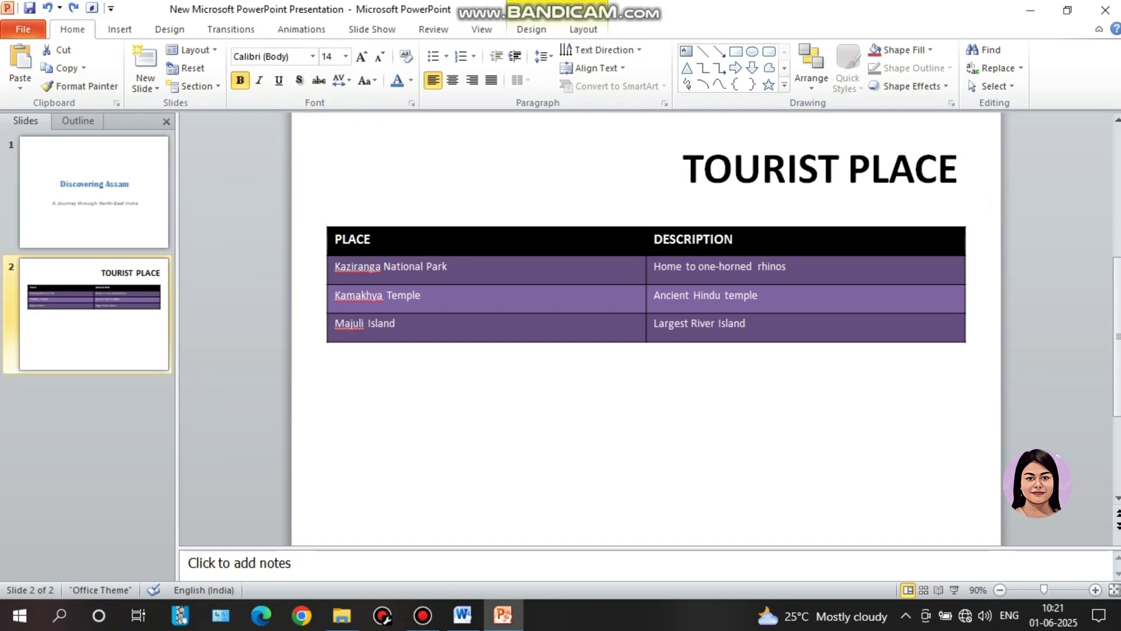
key(ctrl+y)
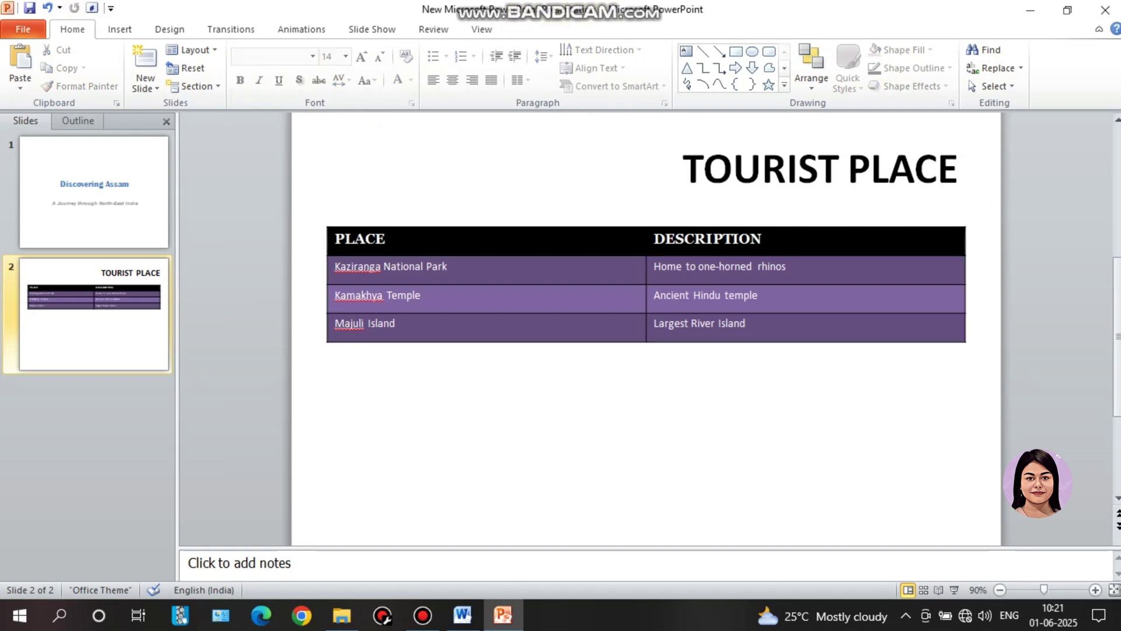
key(alt+Tab)
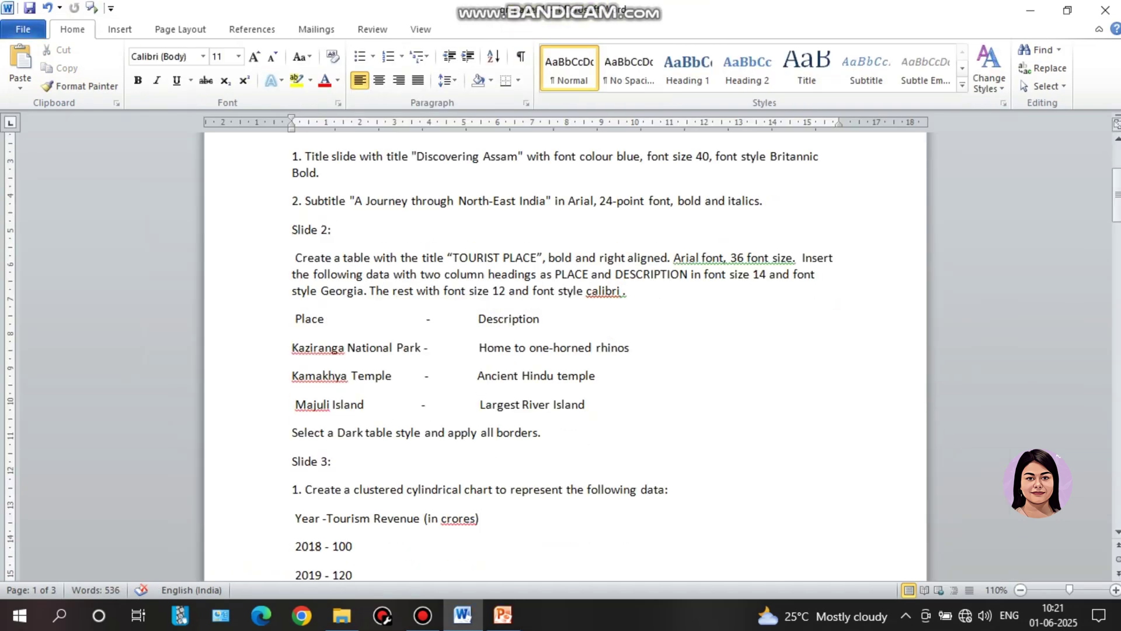
scroll(422, 182, down, 3)
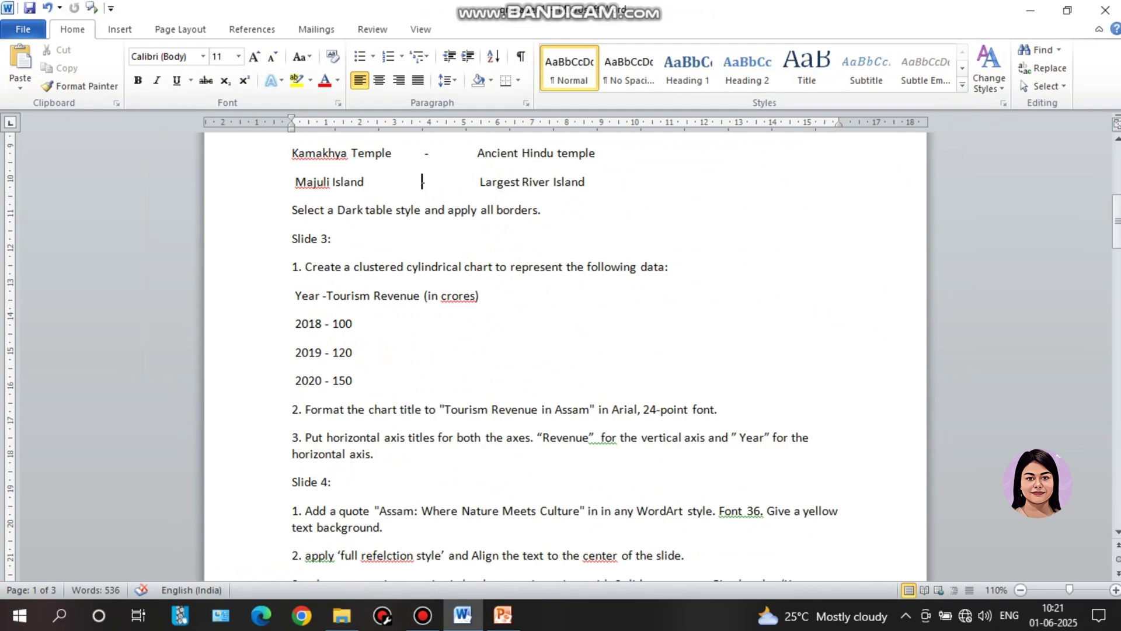
Step: Add a Blank layout slide as slide 3 and open the Insert Chart dialog
key(alt+Tab)
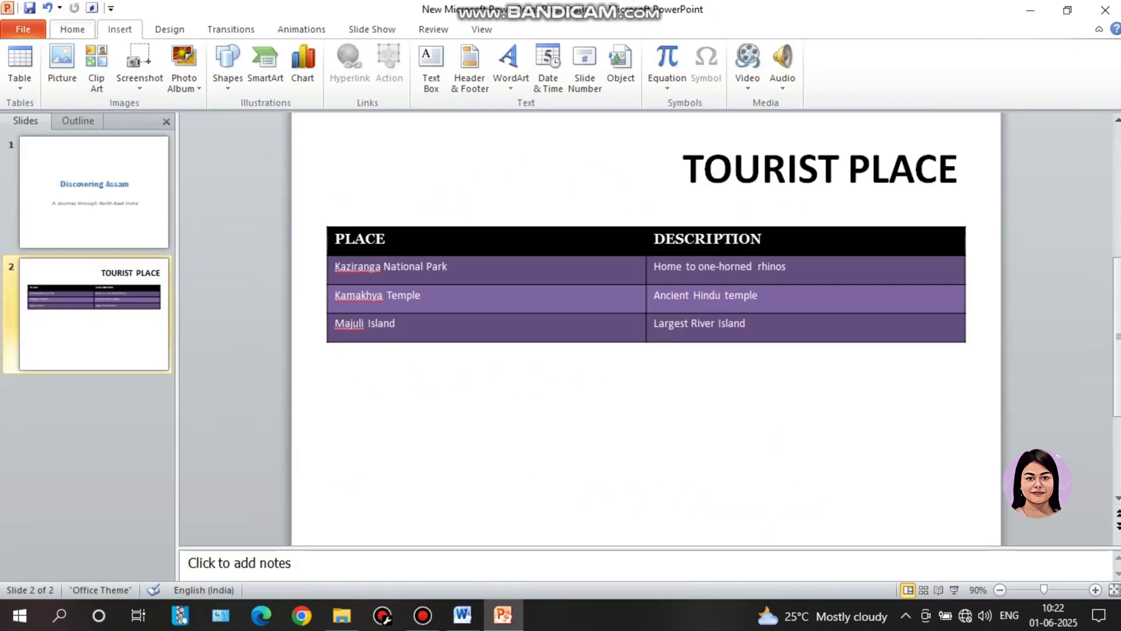
click(72, 29)
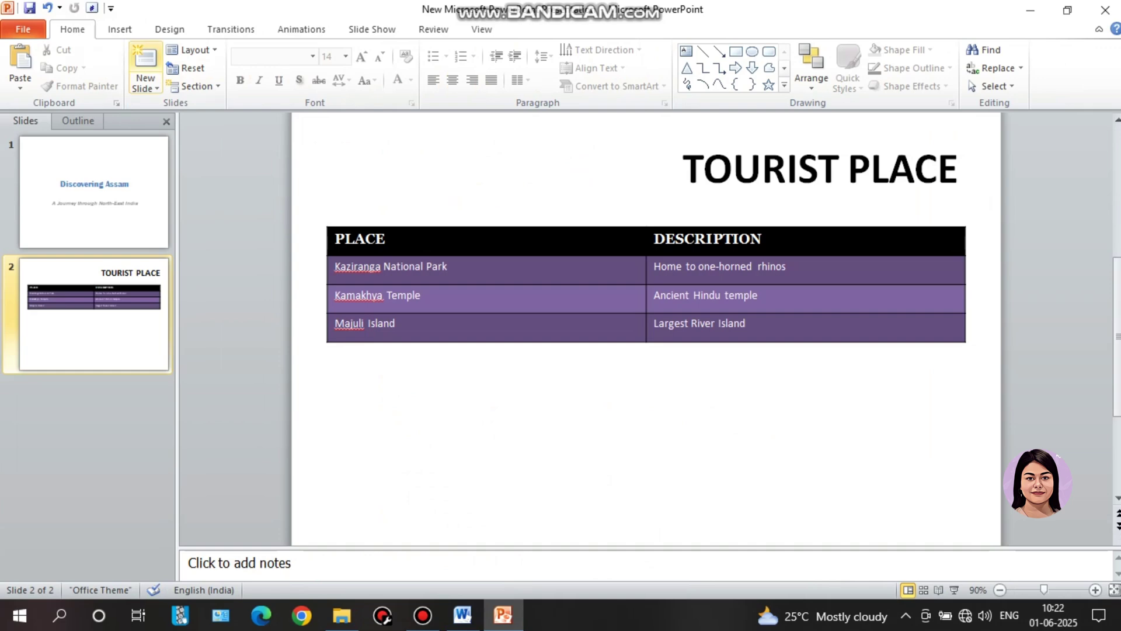
click(146, 84)
click(145, 84)
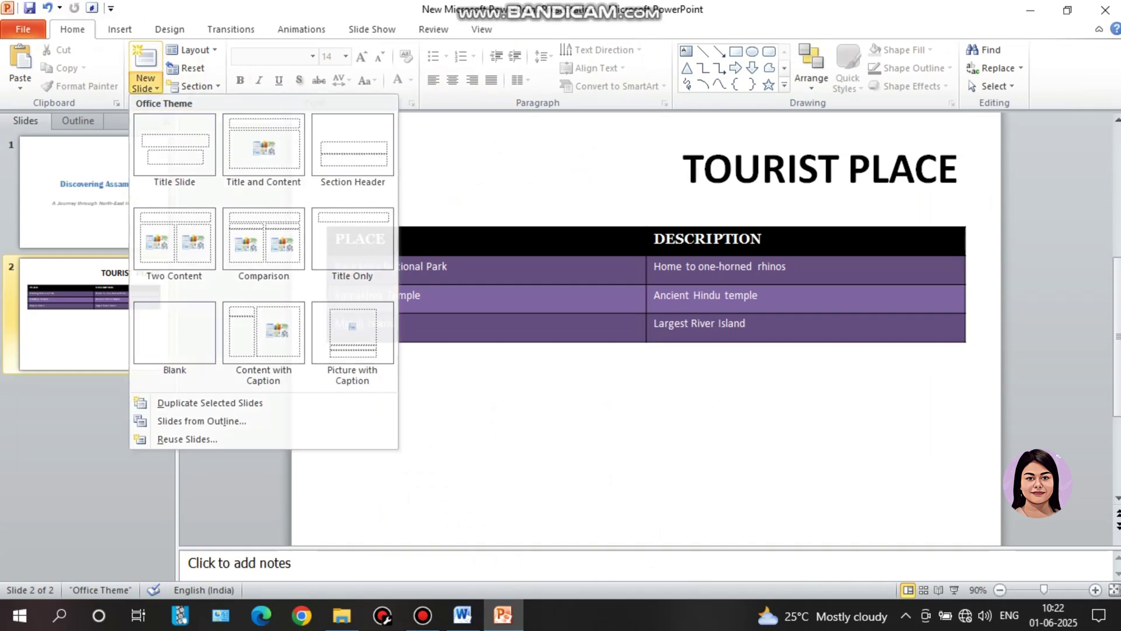
click(146, 84)
key(Down)
key(Down)
key(Return)
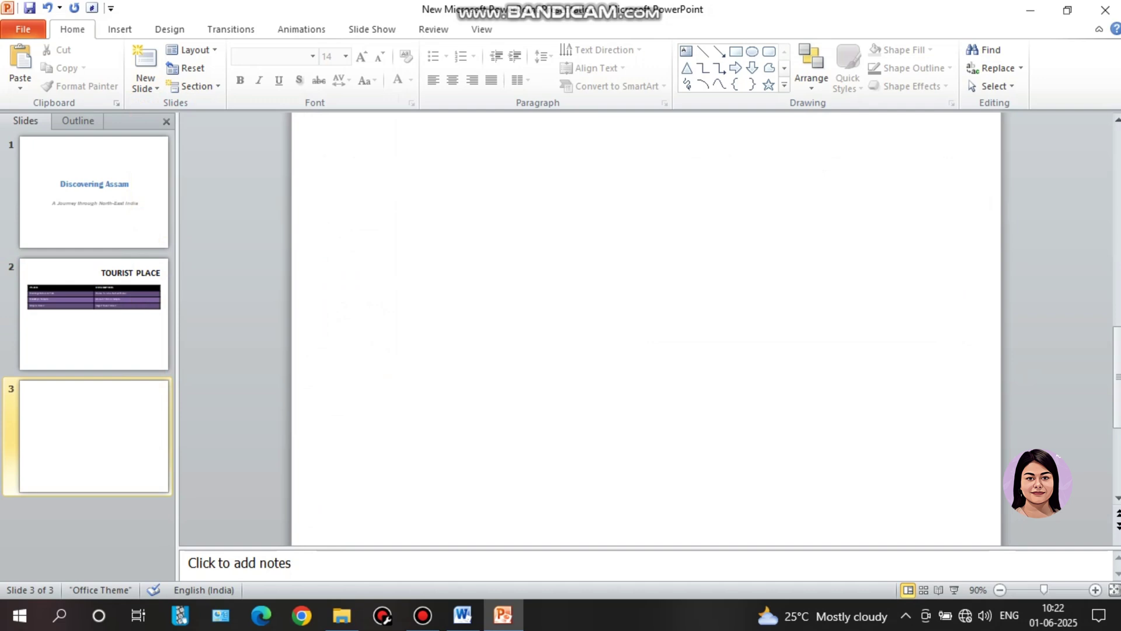
click(120, 29)
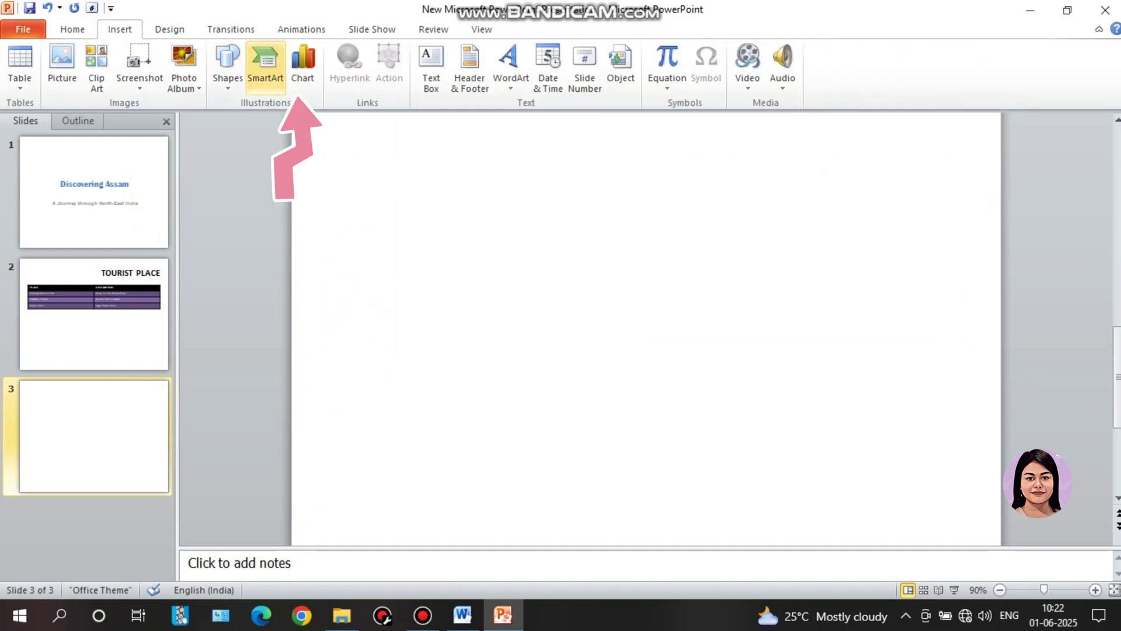
click(302, 65)
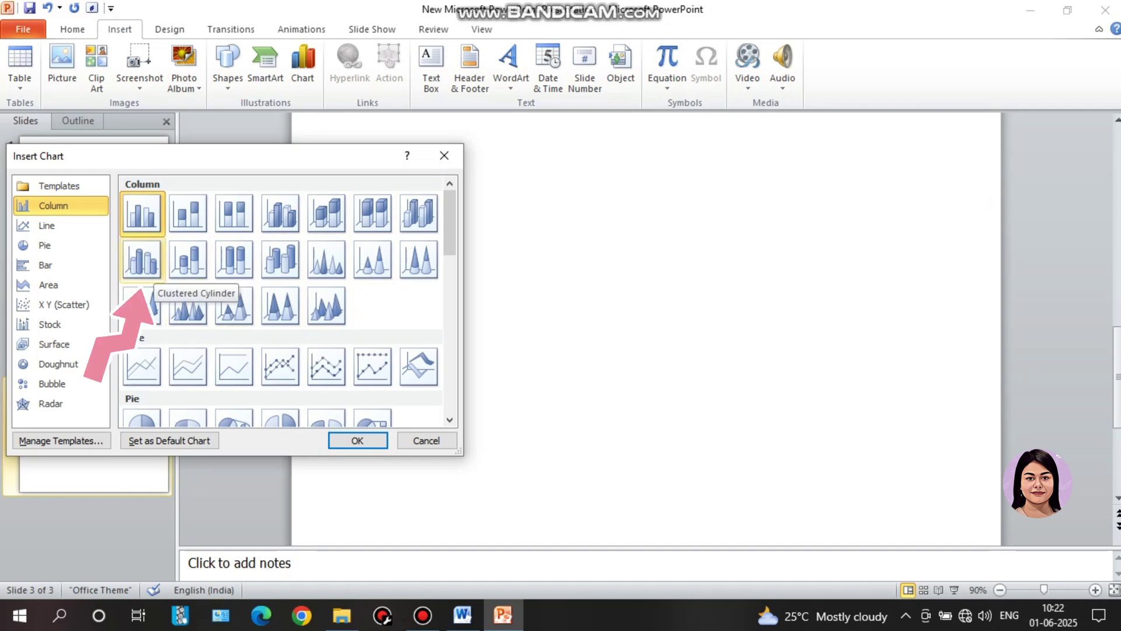
Step: Insert a Clustered Cylinder column chart on slide 3
click(142, 262)
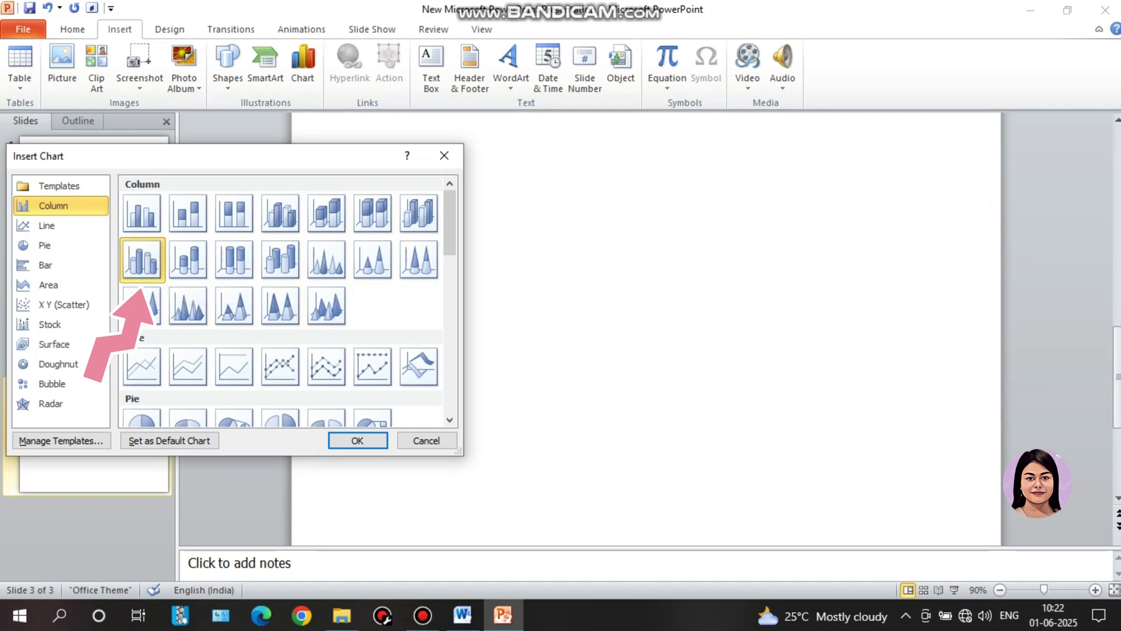
key(Return)
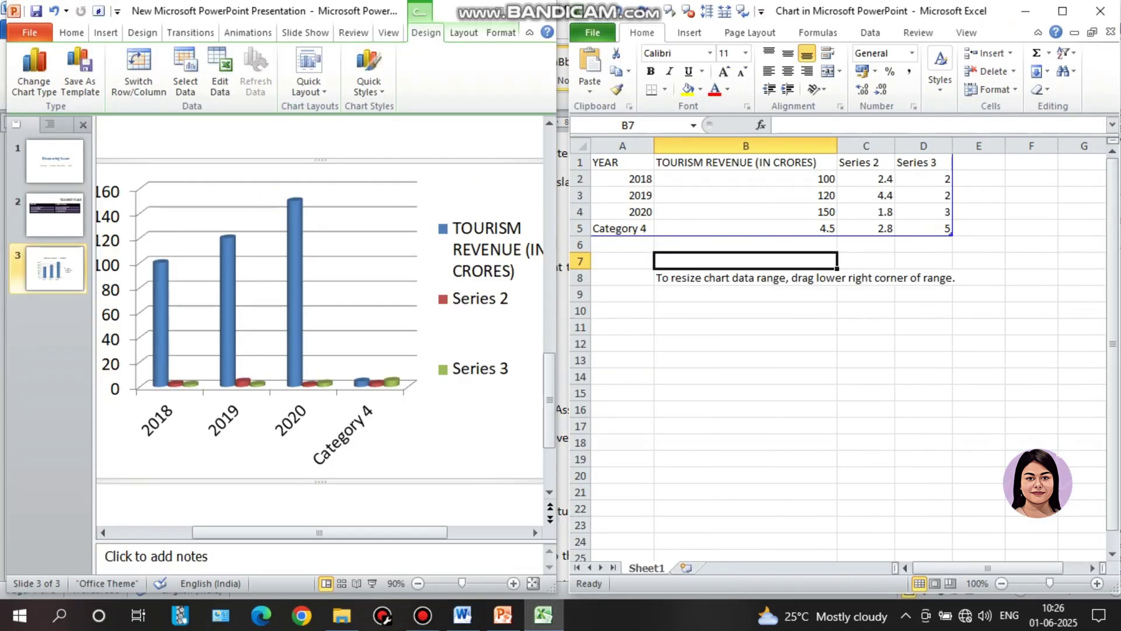
Step: Delete the Series 2–3 columns and Category 4 row from the chart data, then maximize PowerPoint
drag(866, 145, 923, 146)
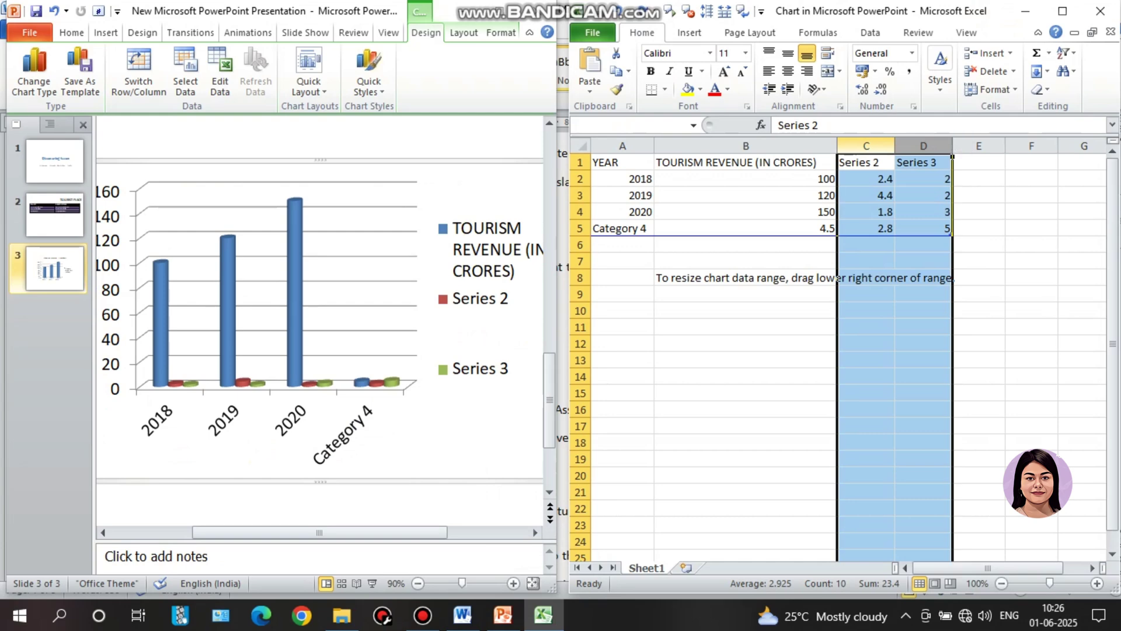
right_click(914, 146)
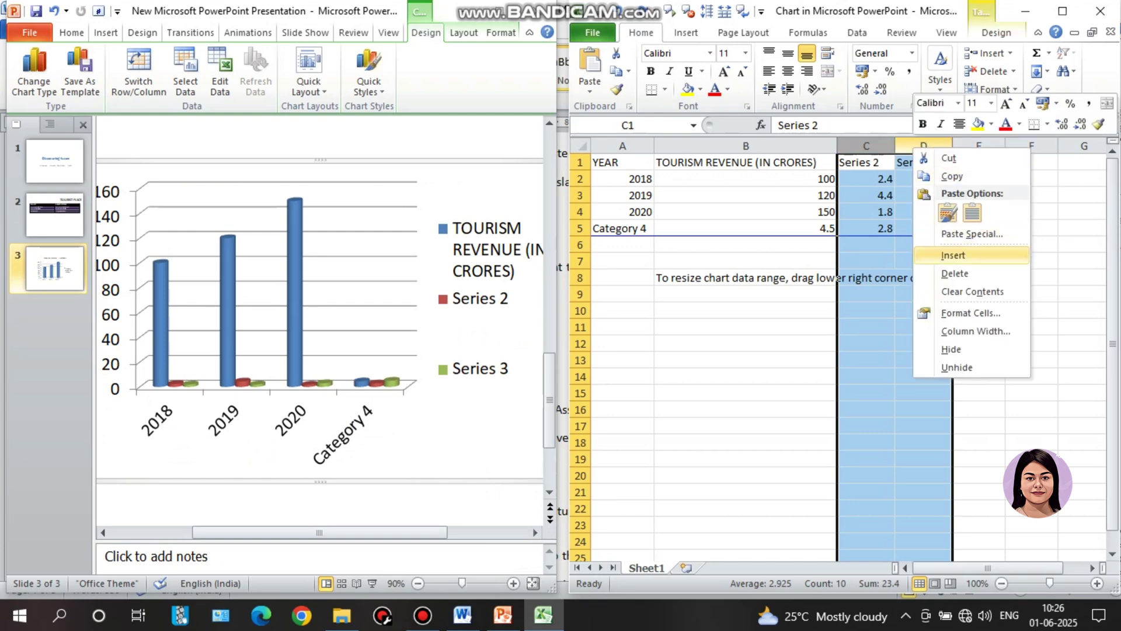
click(942, 275)
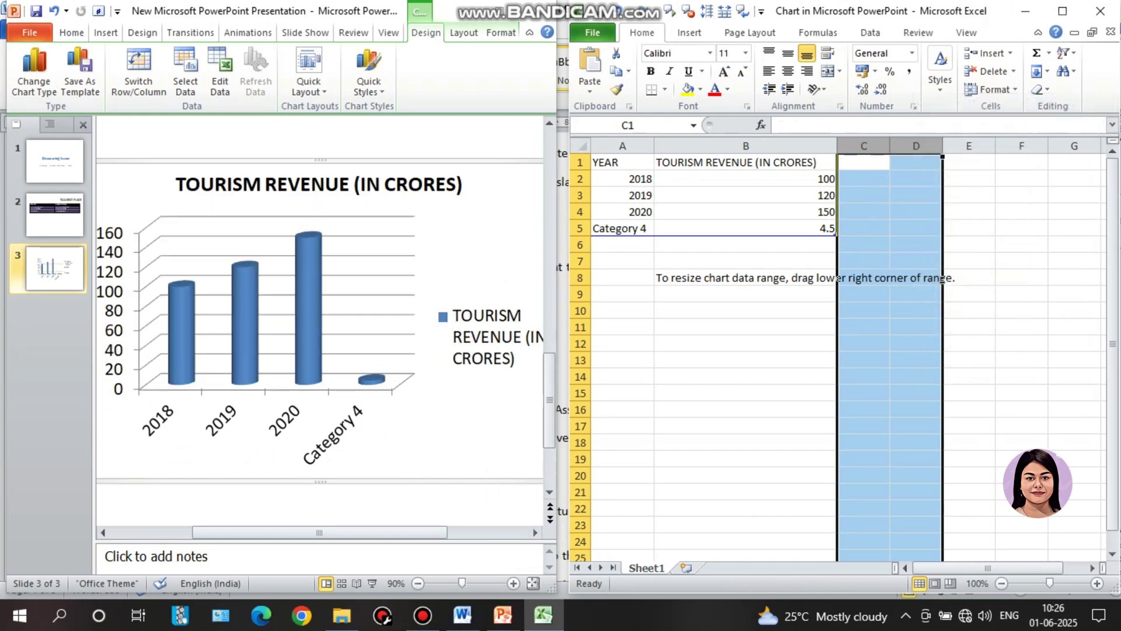
right_click(580, 228)
click(607, 358)
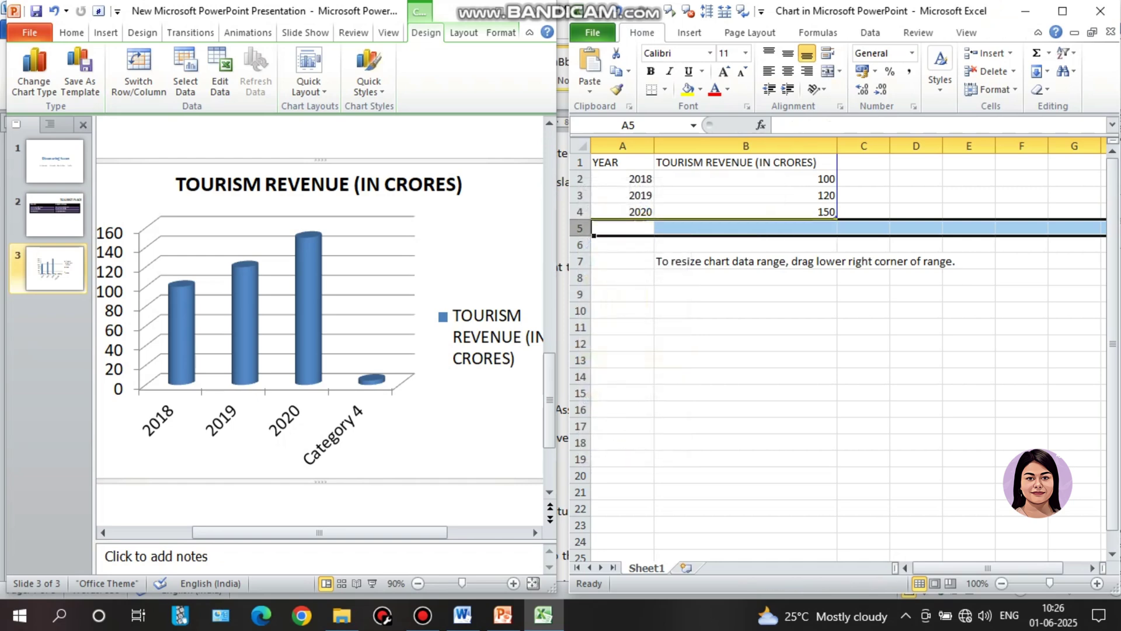
click(745, 327)
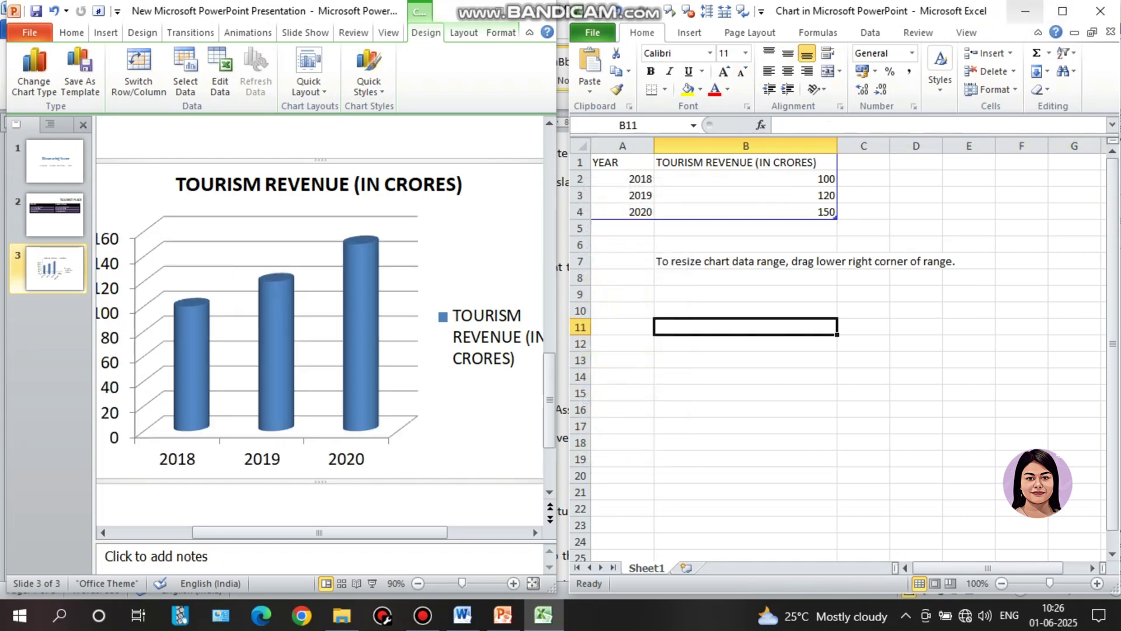
click(1025, 11)
click(500, 10)
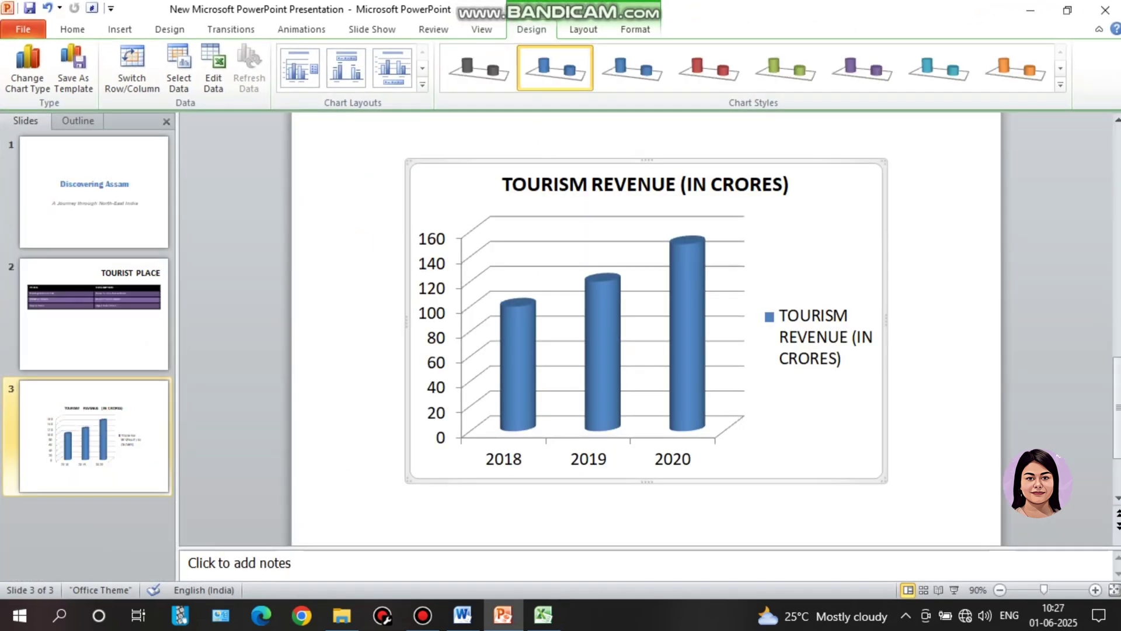
Step: Change the chart title to TOURISM REVENUE IN ASSAM
click(462, 614)
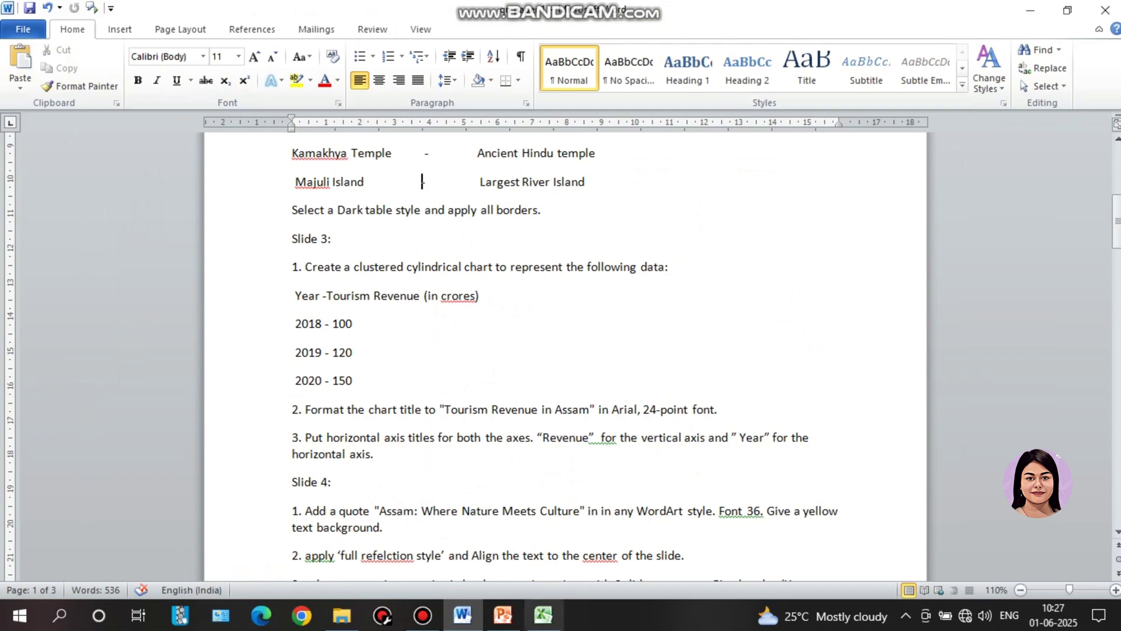
click(502, 615)
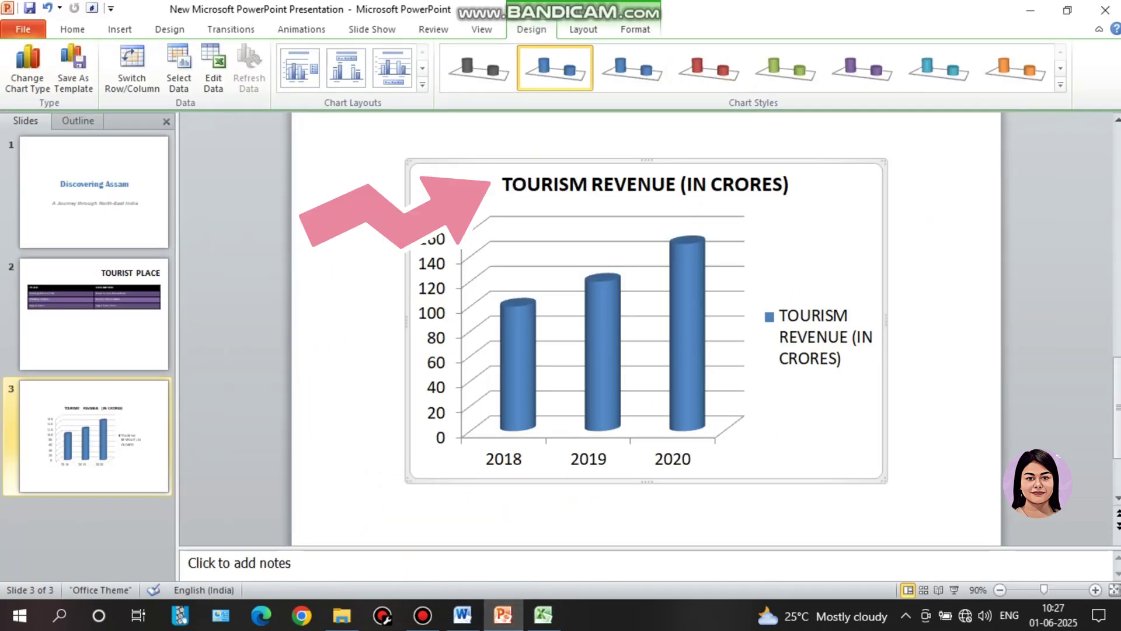
click(646, 184)
key(BackSpace)
key(BackSpace)
key(BackSpace)
key(BackSpace)
key(BackSpace)
key(BackSpace)
key(BackSpace)
key(BackSpace)
key(BackSpace)
key(BackSpace)
key(BackSpace)
key(BackSpace)
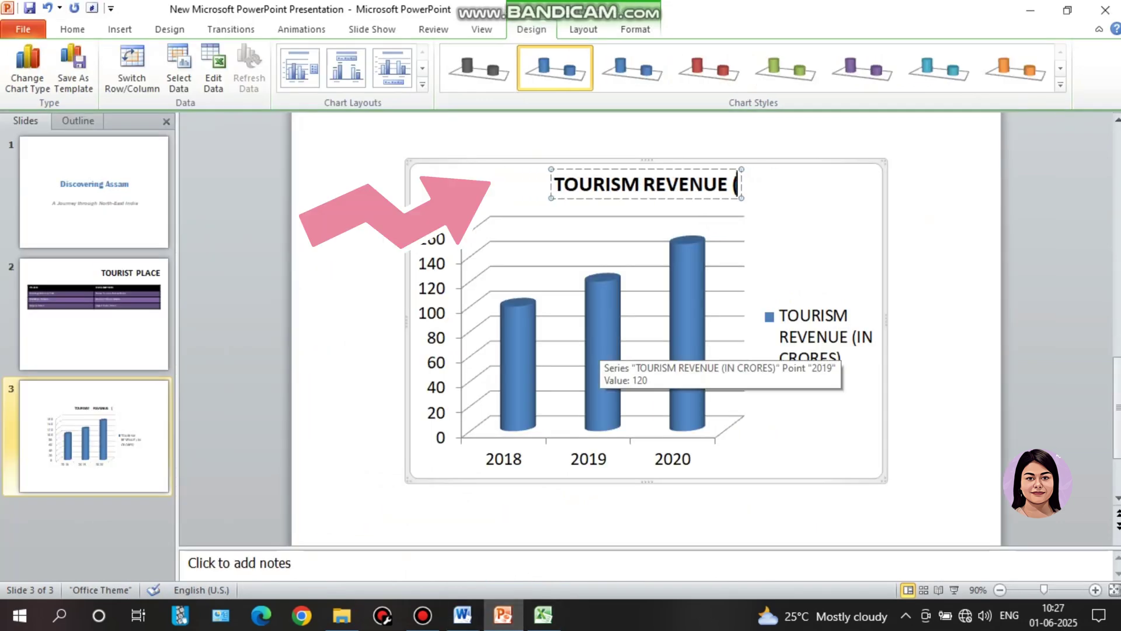
text(IN)
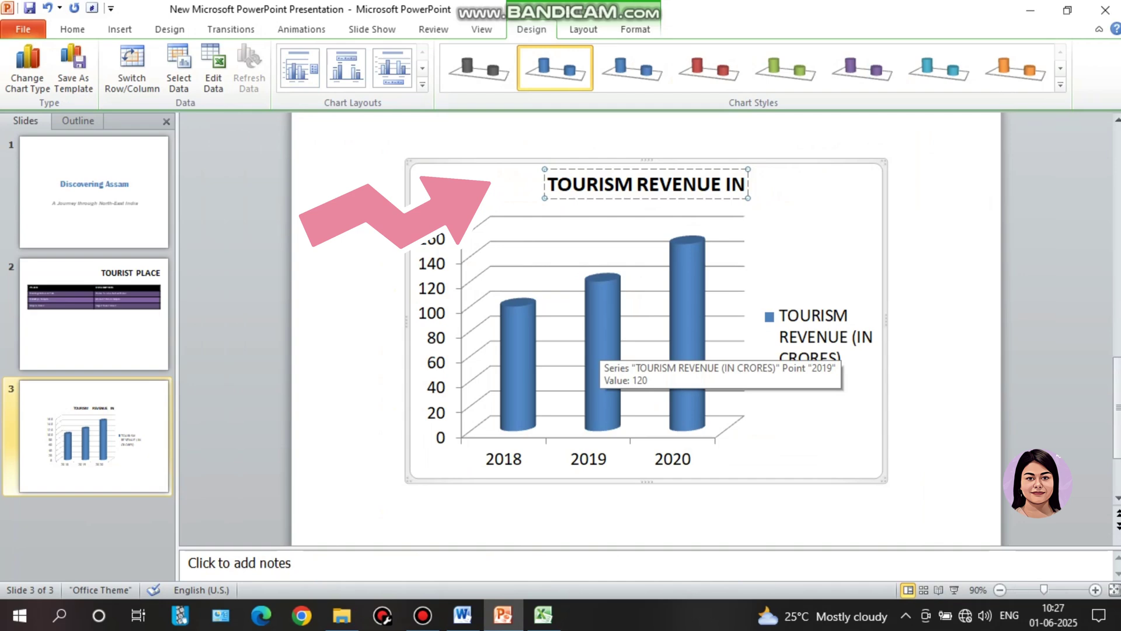
text( ASSAM)
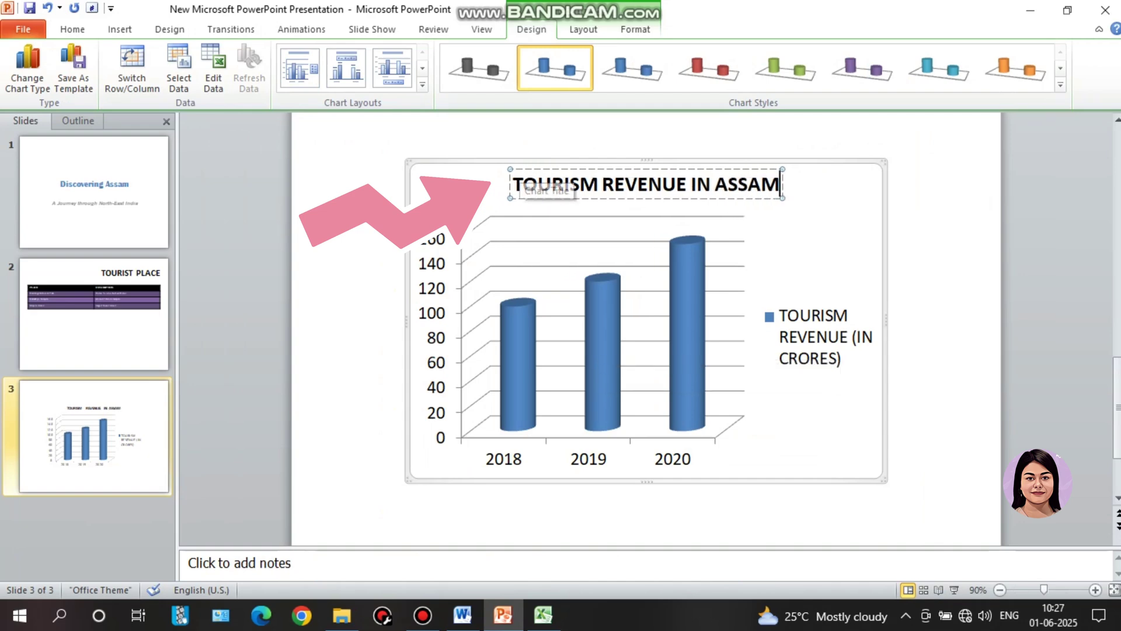
Step: Format the chart title as 24-point Arial
drag(513, 185, 783, 185)
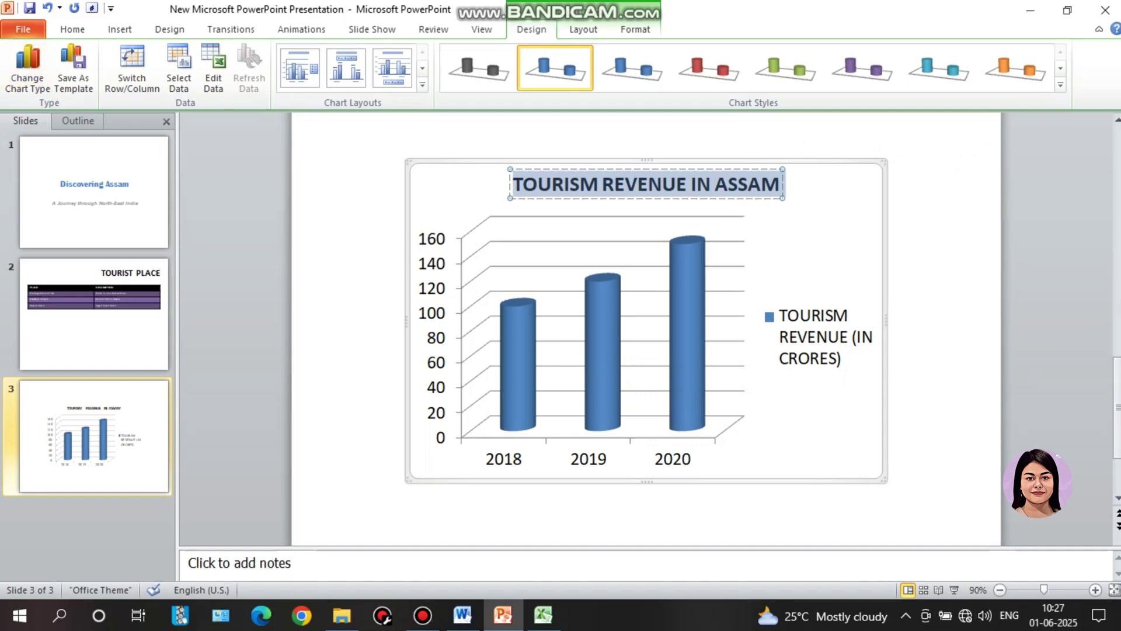
click(72, 29)
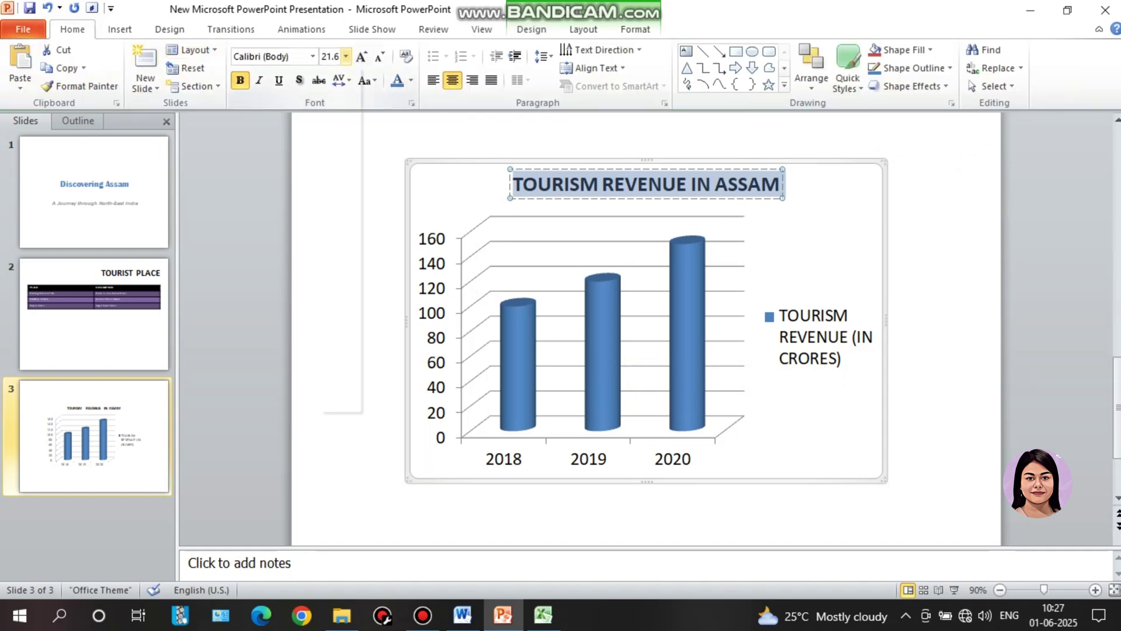
click(346, 56)
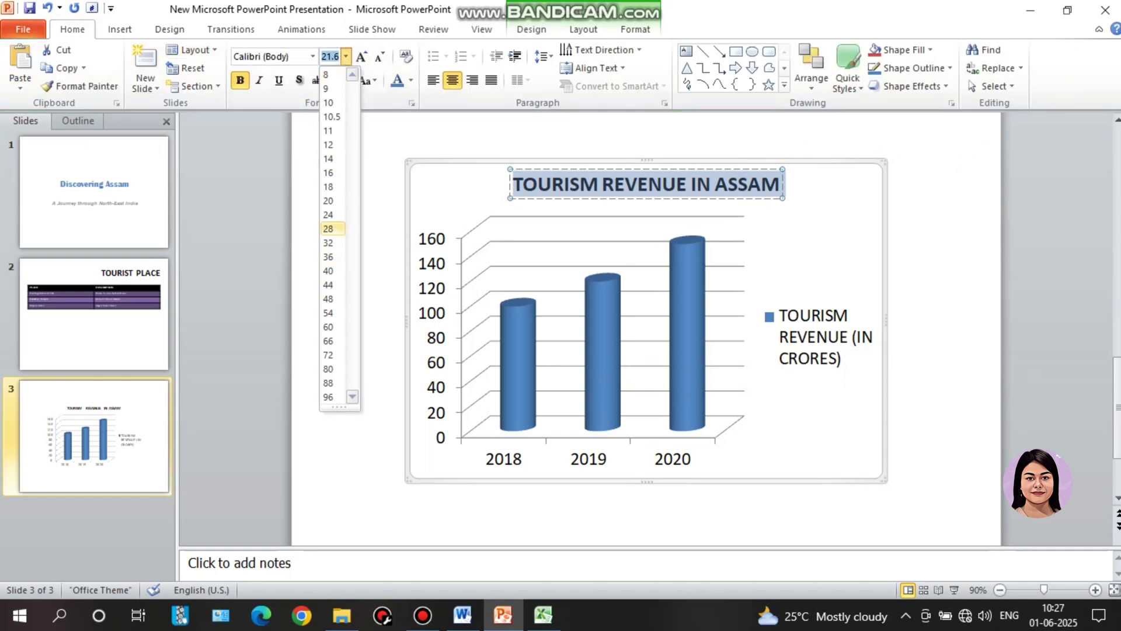
click(330, 215)
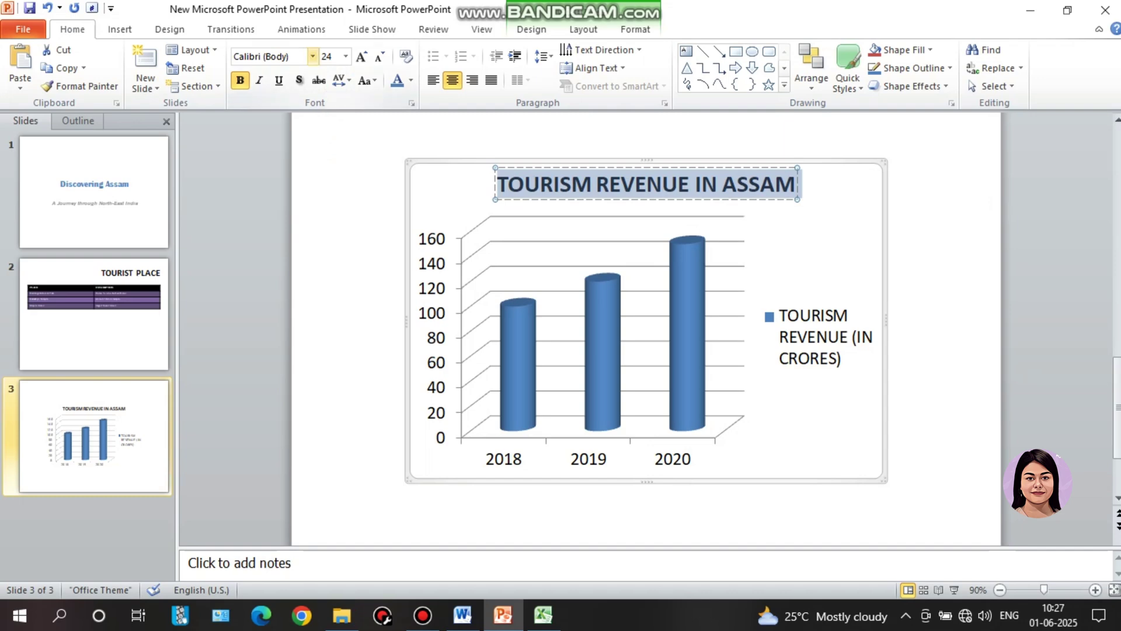
click(312, 56)
click(265, 168)
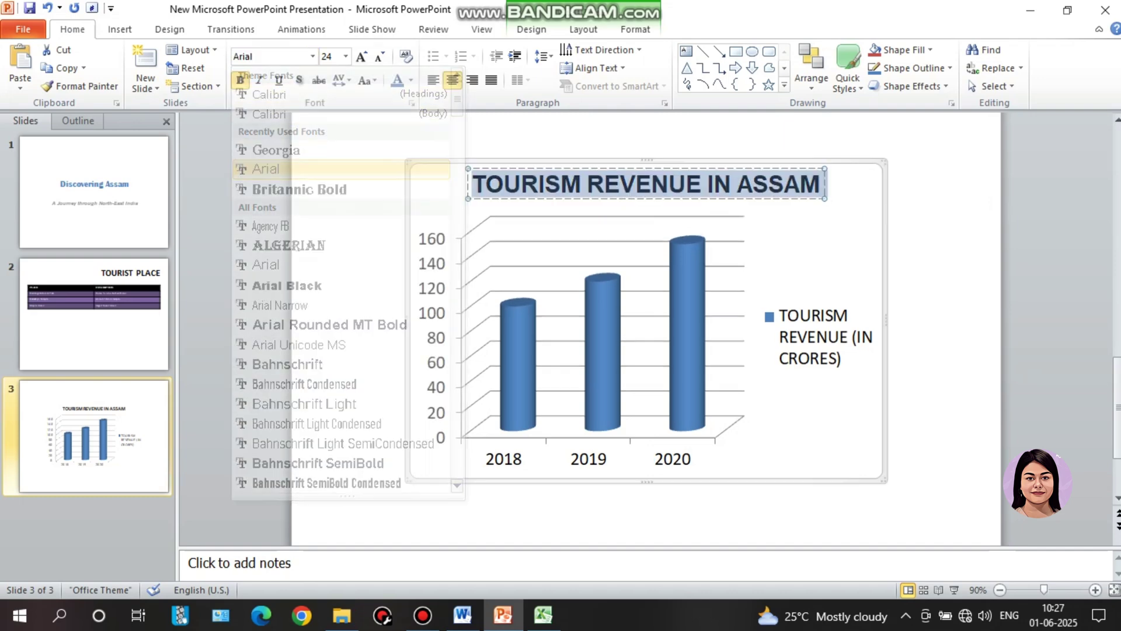
key(Escape)
click(462, 614)
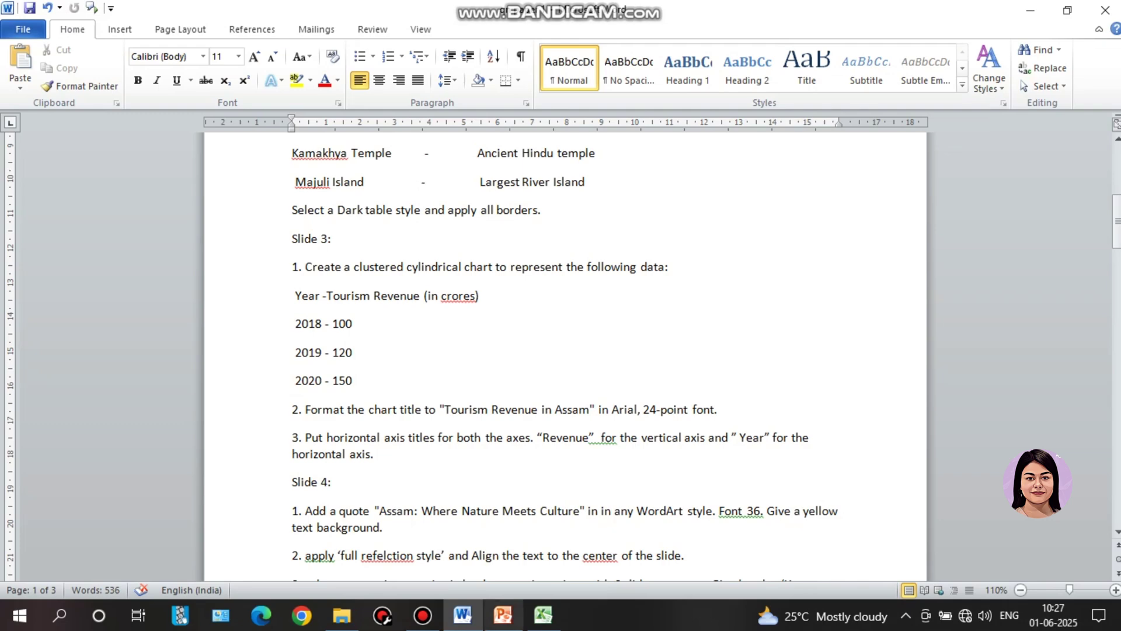
Step: Switch from the Word instructions back to PowerPoint's slide 3 revenue chart
key(alt+Tab)
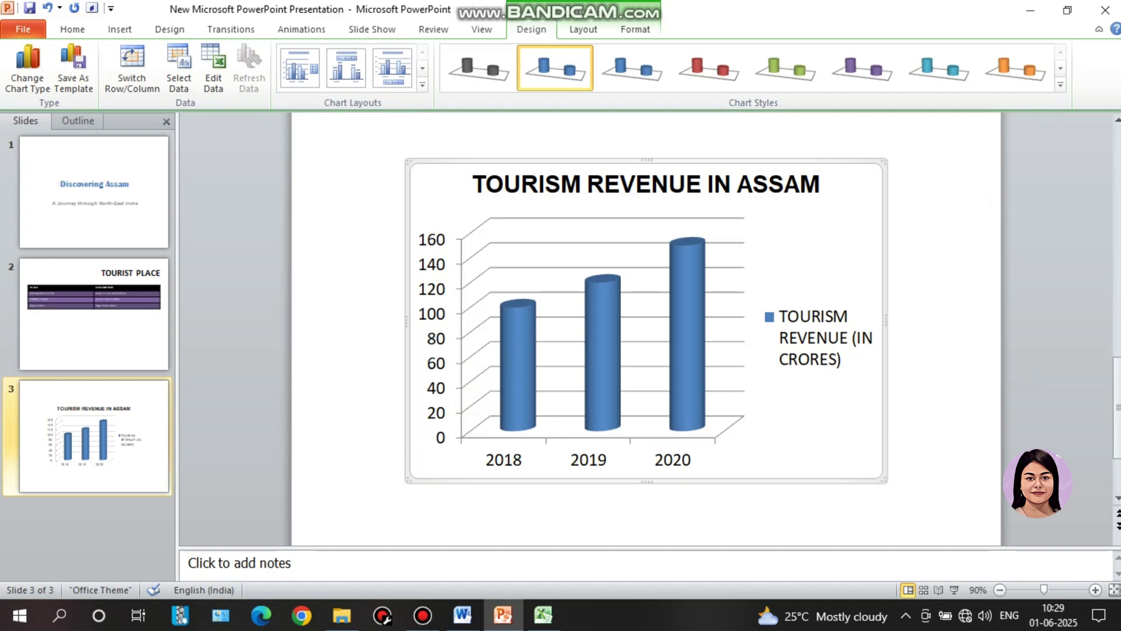
Step: Add a Title Below Axis placeholder under the chart's horizontal year axis
click(462, 614)
click(503, 614)
click(584, 30)
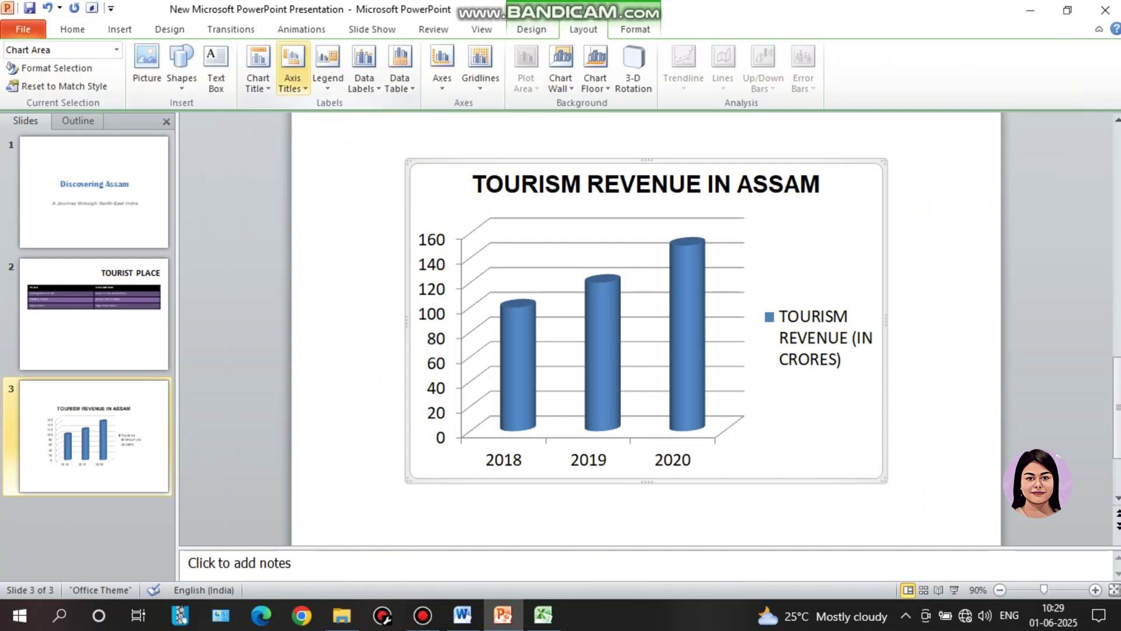
click(292, 82)
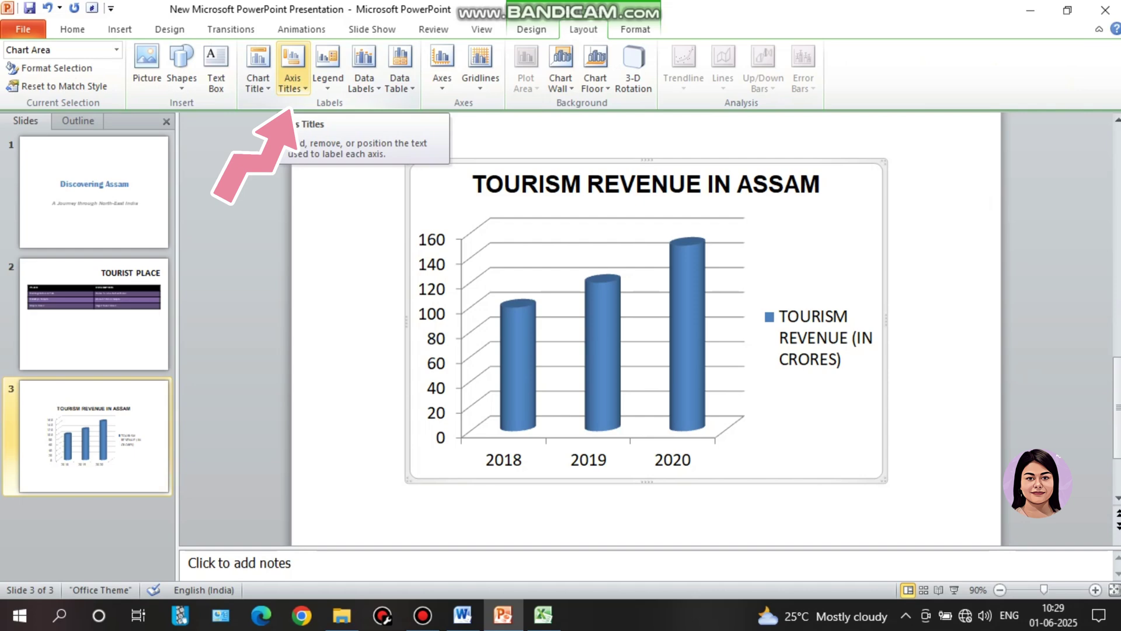
click(292, 82)
mouse_move(350, 106)
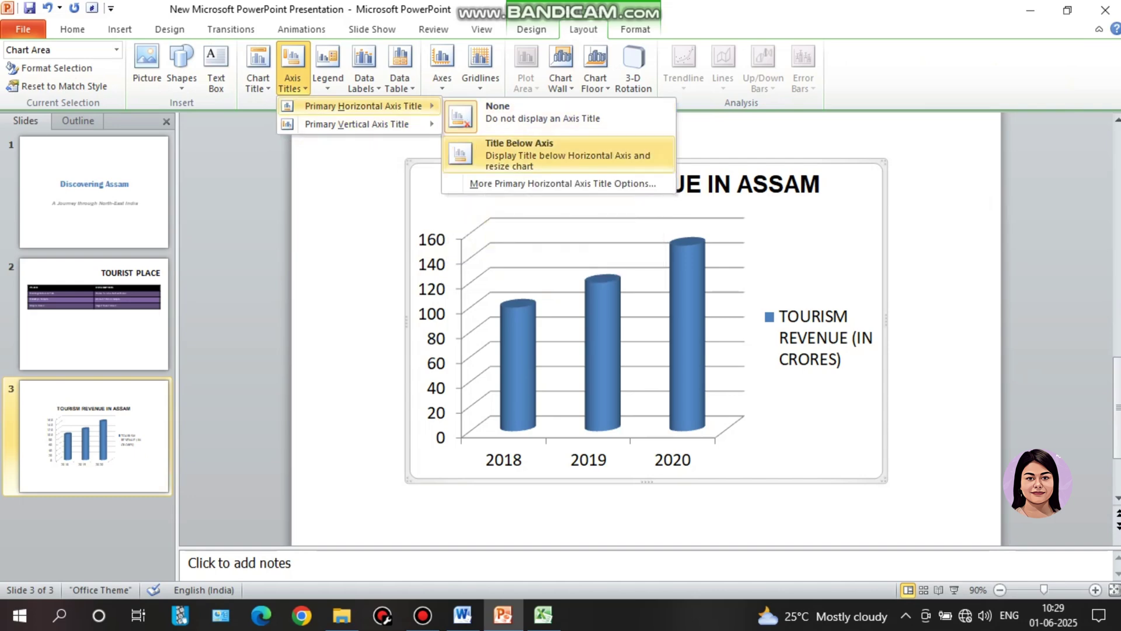
click(525, 154)
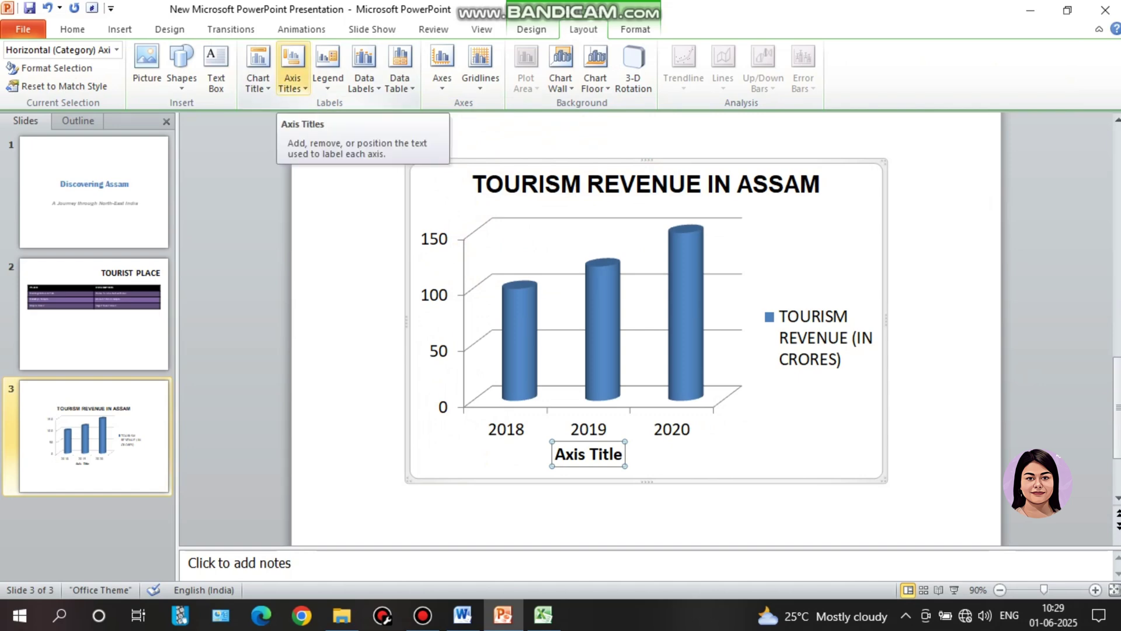
Step: Add a horizontal vertical-axis title to the chart reading REVENUE
click(292, 81)
mouse_move(362, 123)
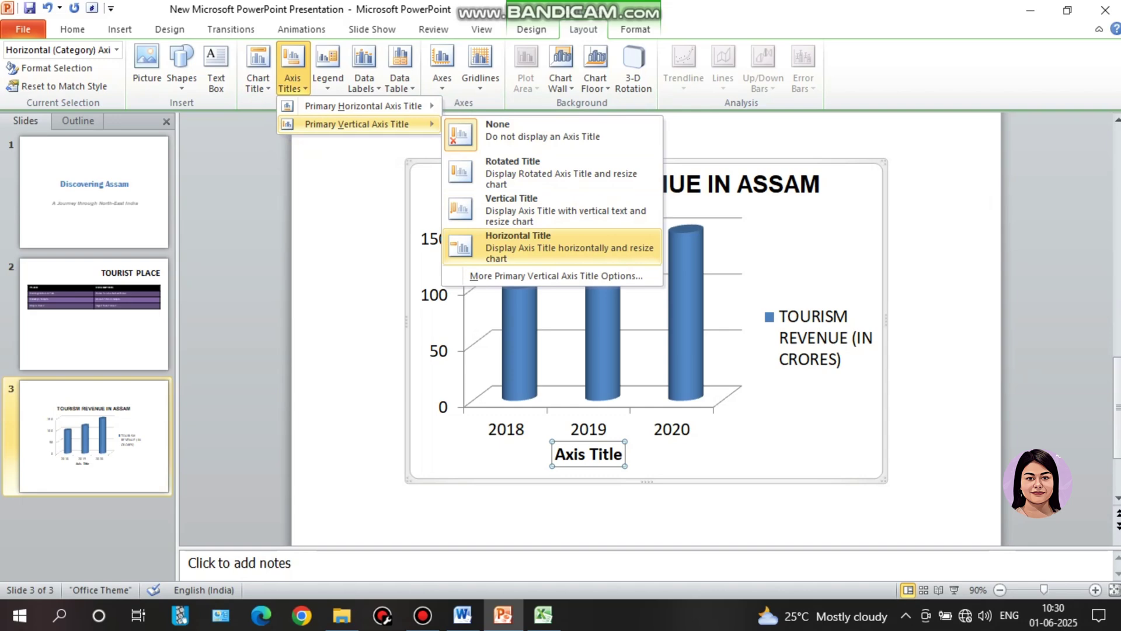
click(569, 246)
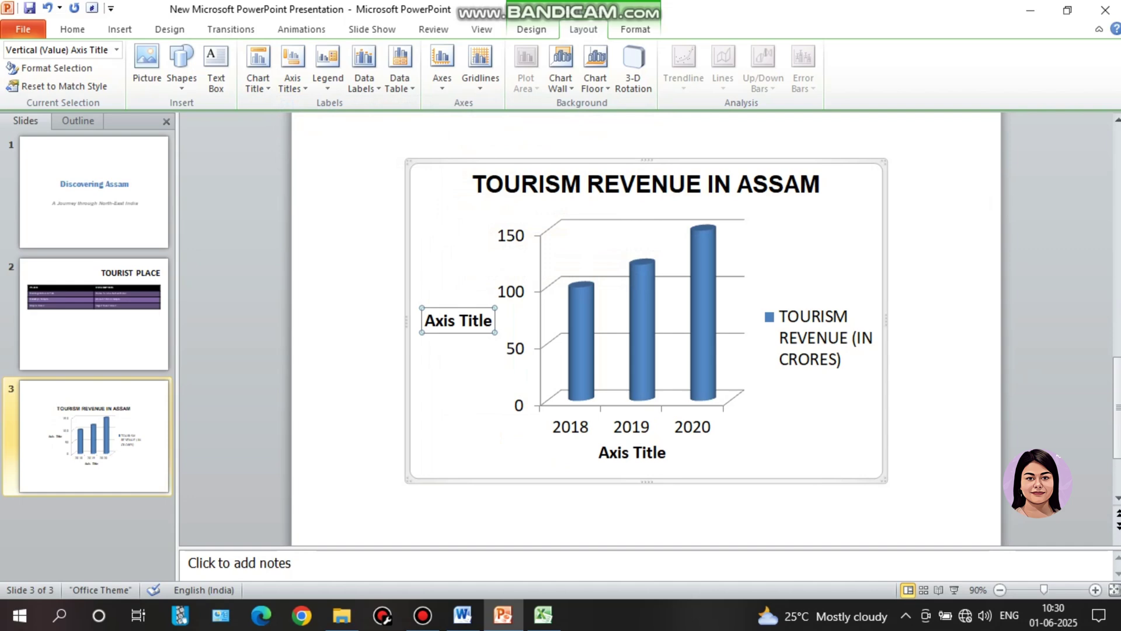
key(BackSpace)
key(ctrl+z)
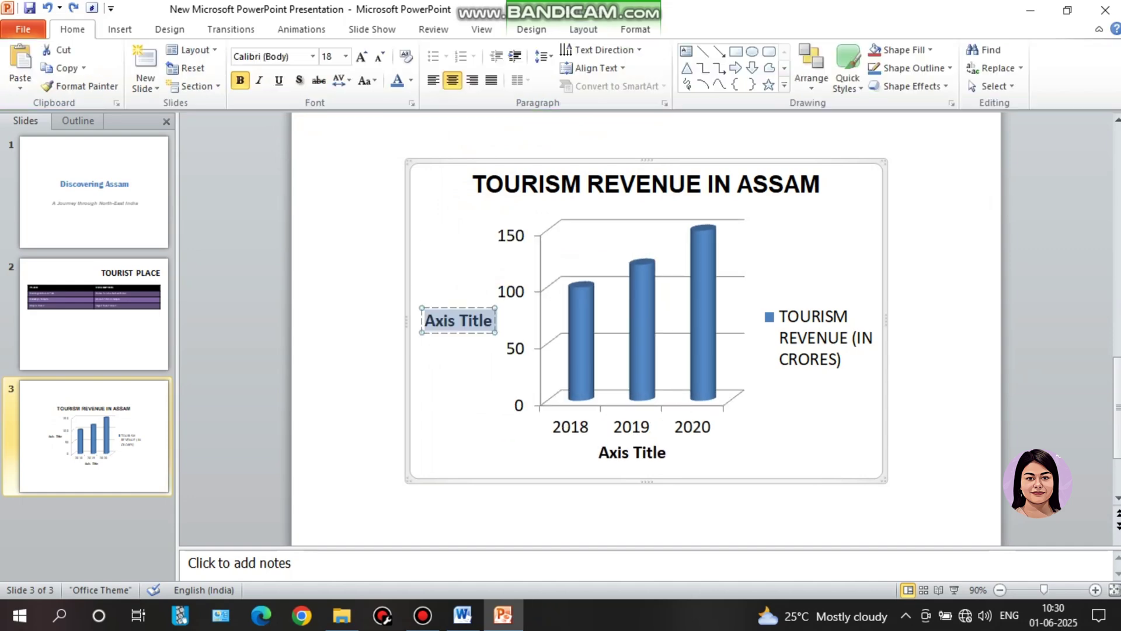
text(REVENU)
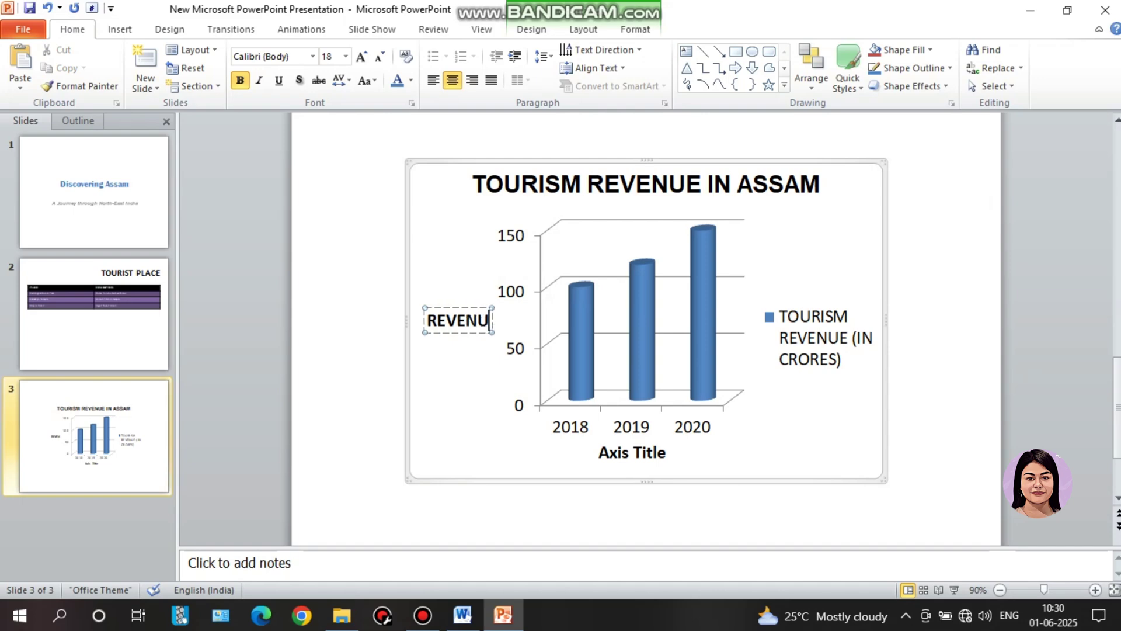
text(E)
Step: Replace the horizontal axis placeholder with YEAR, deselect the chart, and return to Word
click(633, 452)
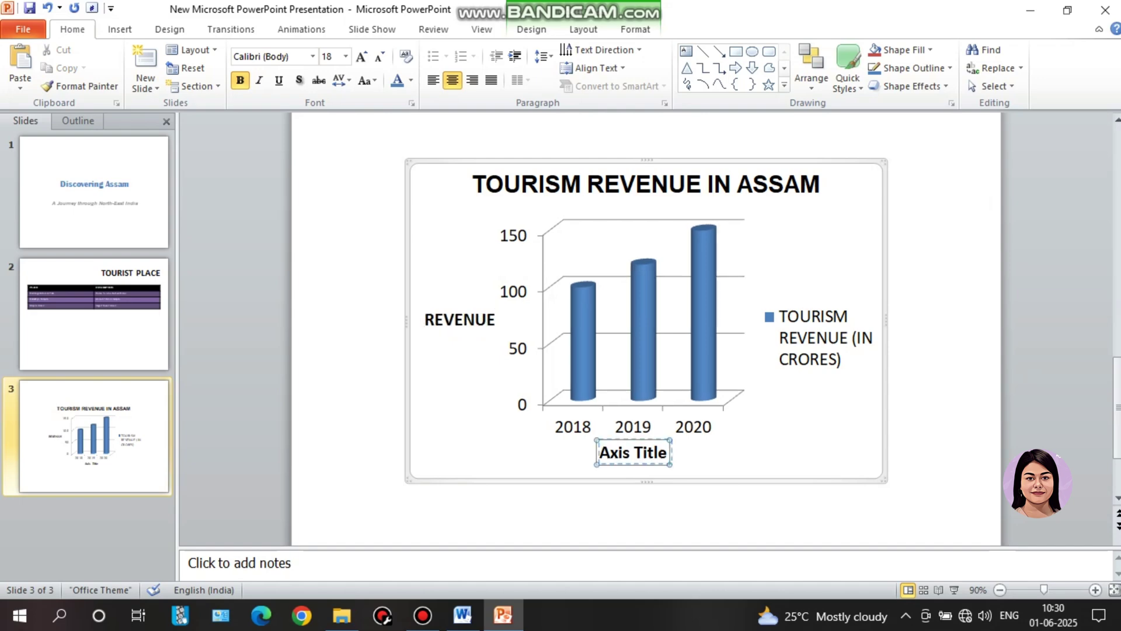
triple_click(633, 451)
text(Y)
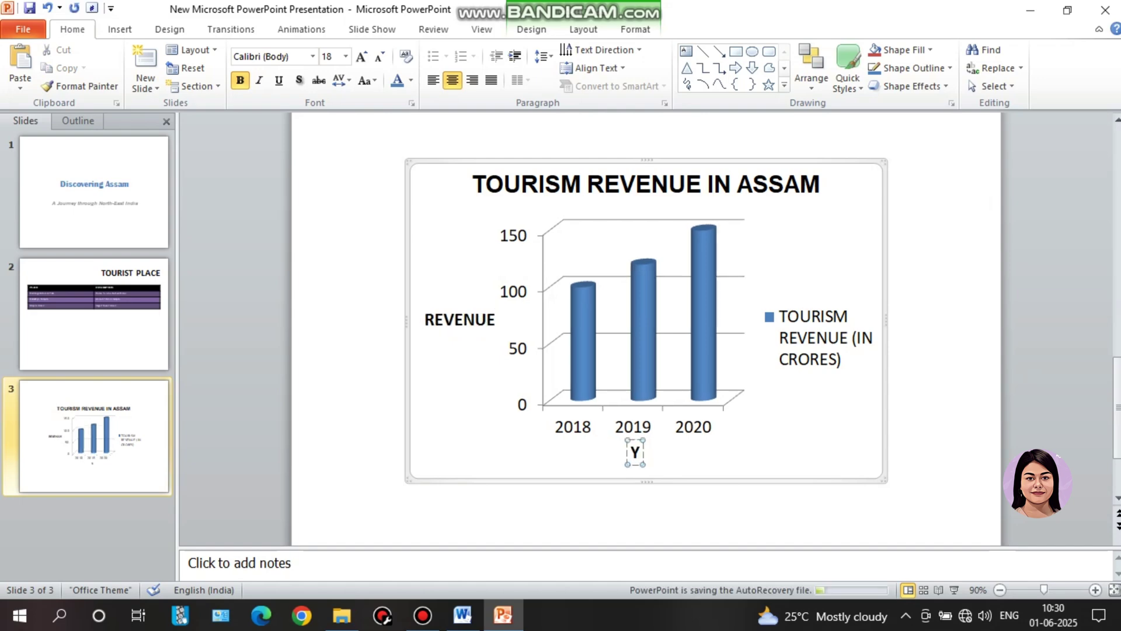
text(EAR)
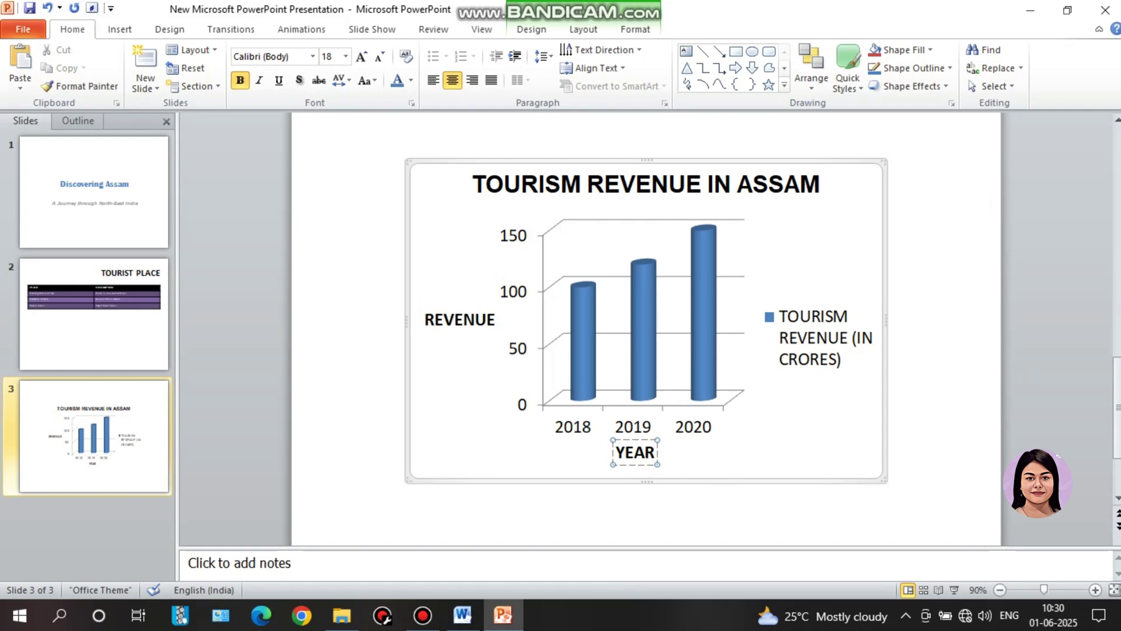
click(941, 374)
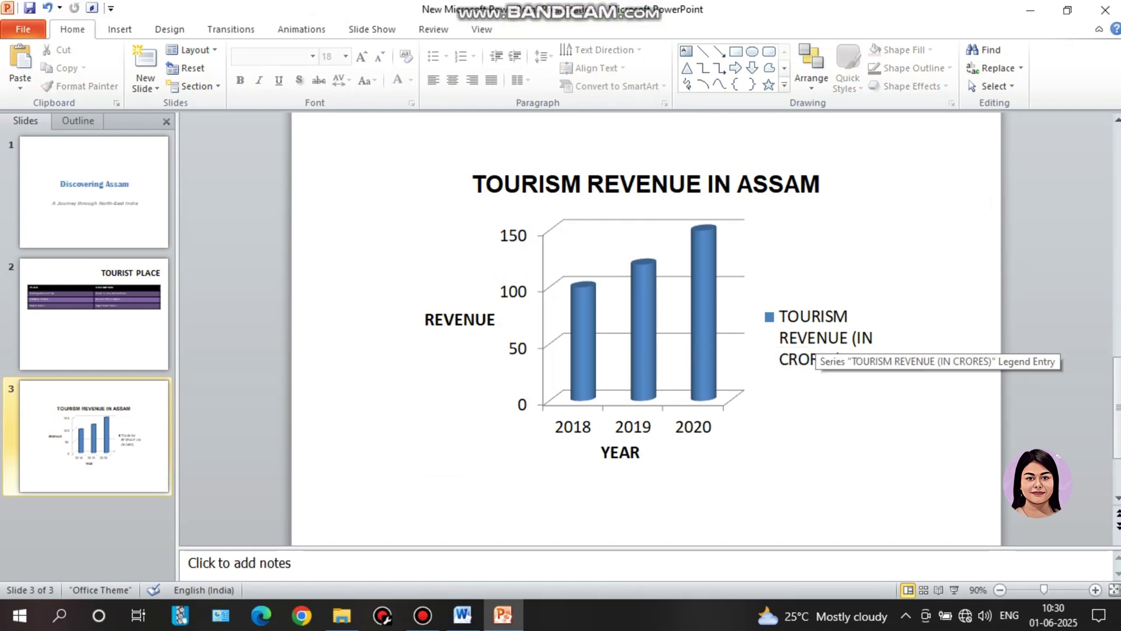
key(alt+Tab)
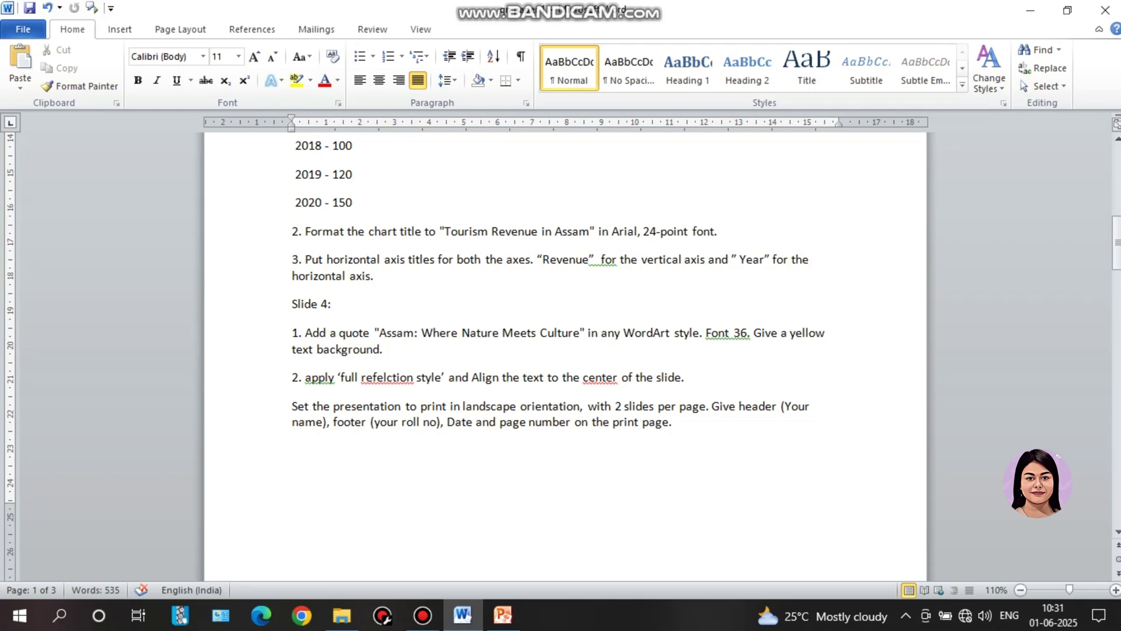
Step: Add a new Blank-layout slide 4 to the presentation
click(503, 615)
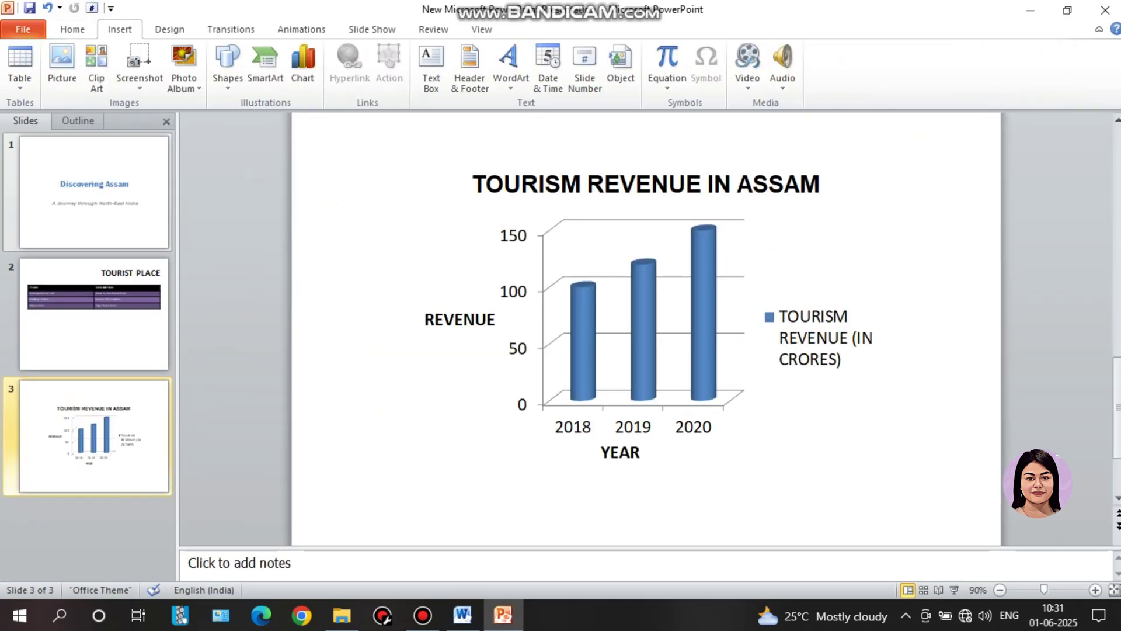
click(73, 29)
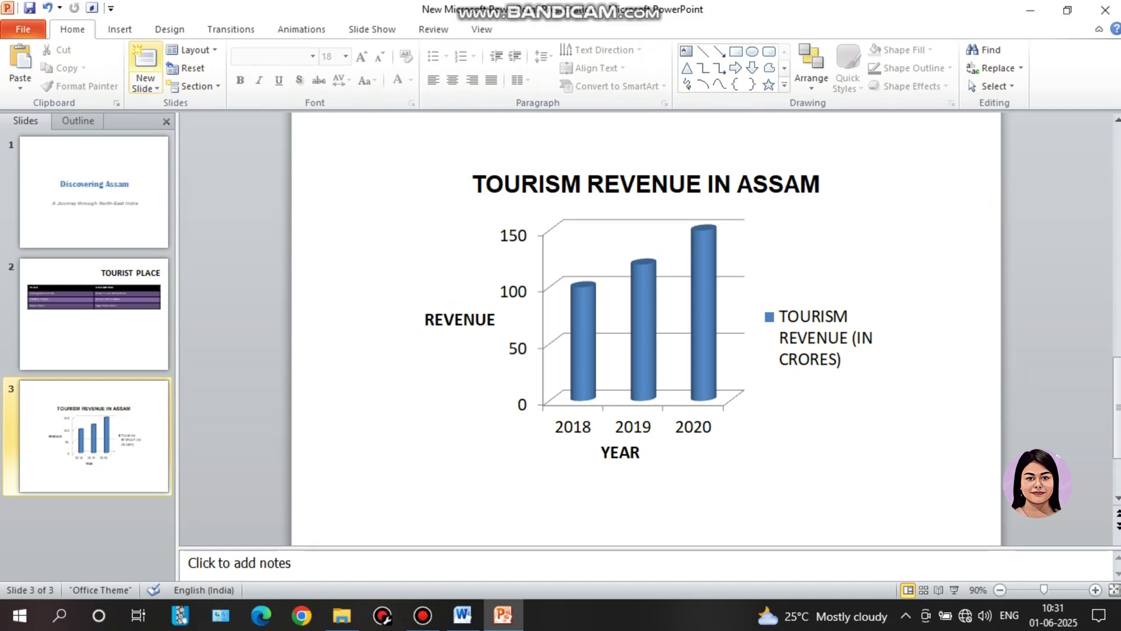
click(146, 85)
click(174, 344)
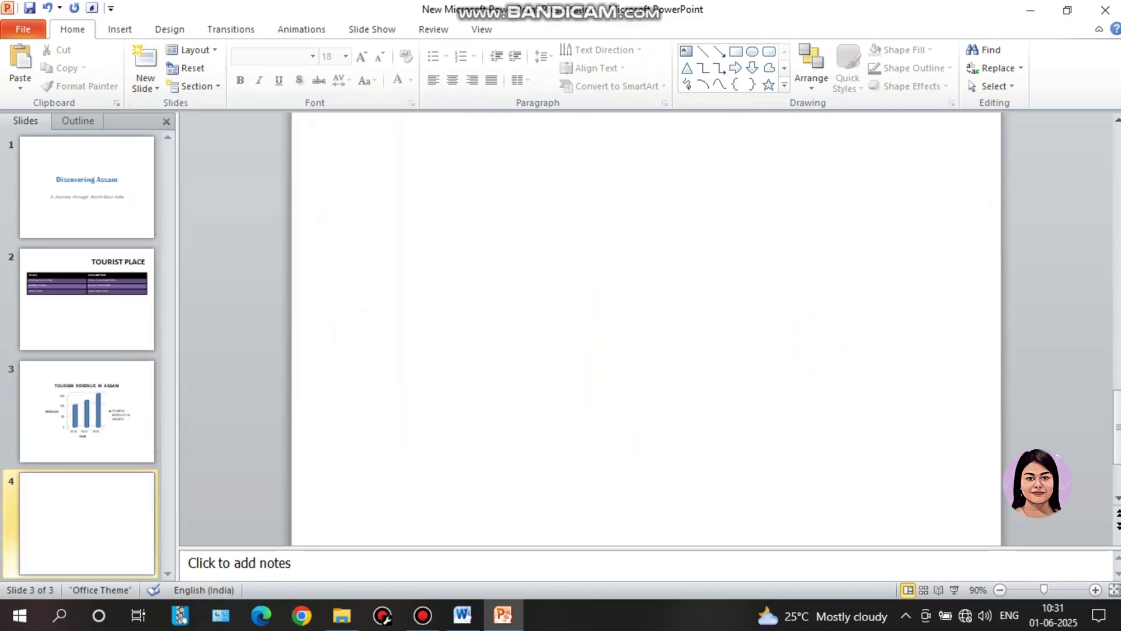
Step: Insert a purple reflected-style WordArt on slide 4
click(120, 30)
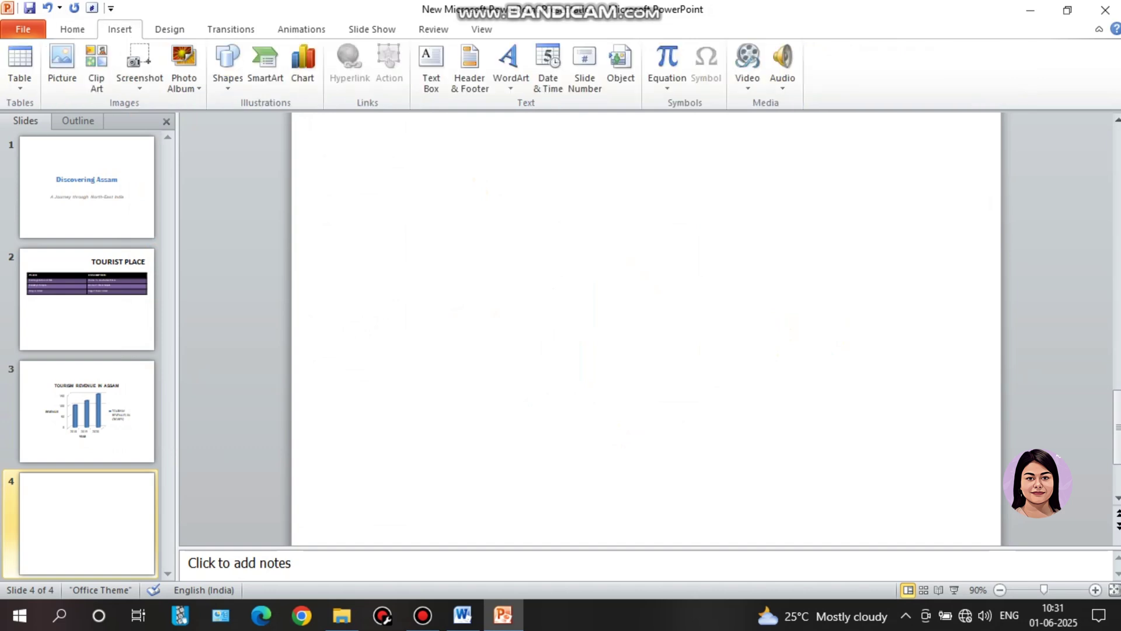
click(506, 65)
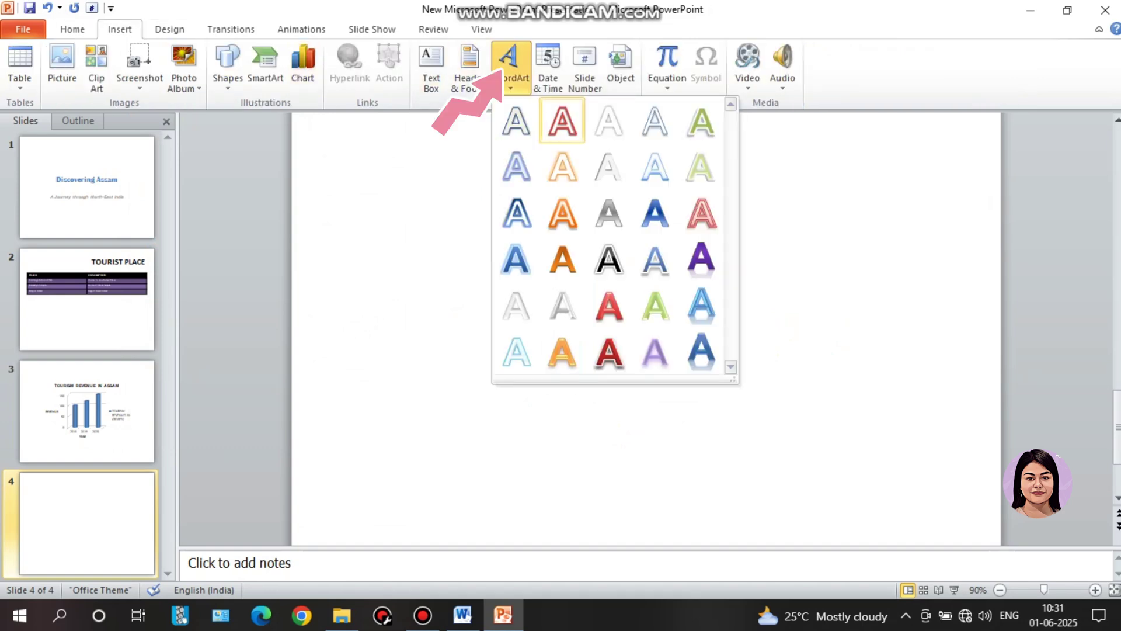
click(684, 270)
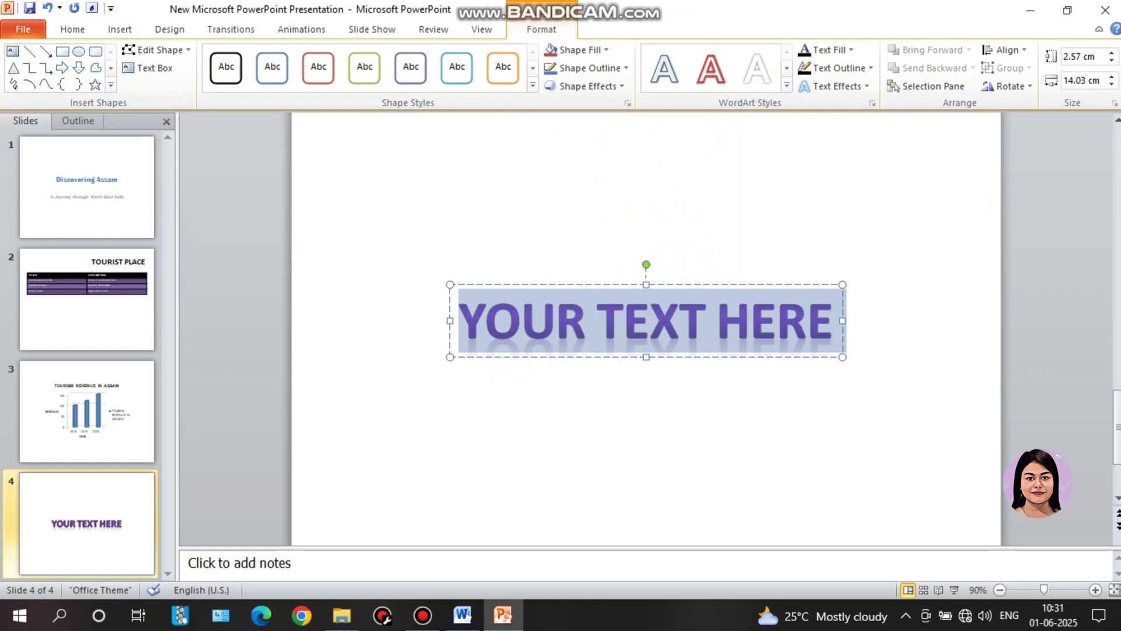
Step: Type ASSAM:WHERE NATURE MEETS CULTURE into the WordArt, then check the Word instructions
text(ASSAM)
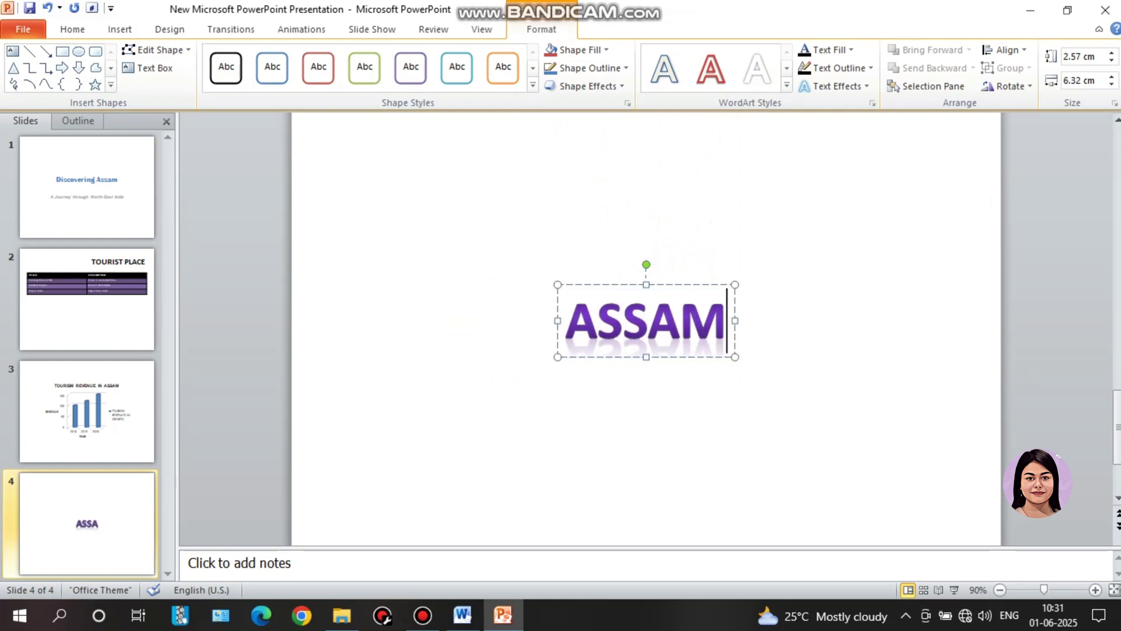
text(:WHE)
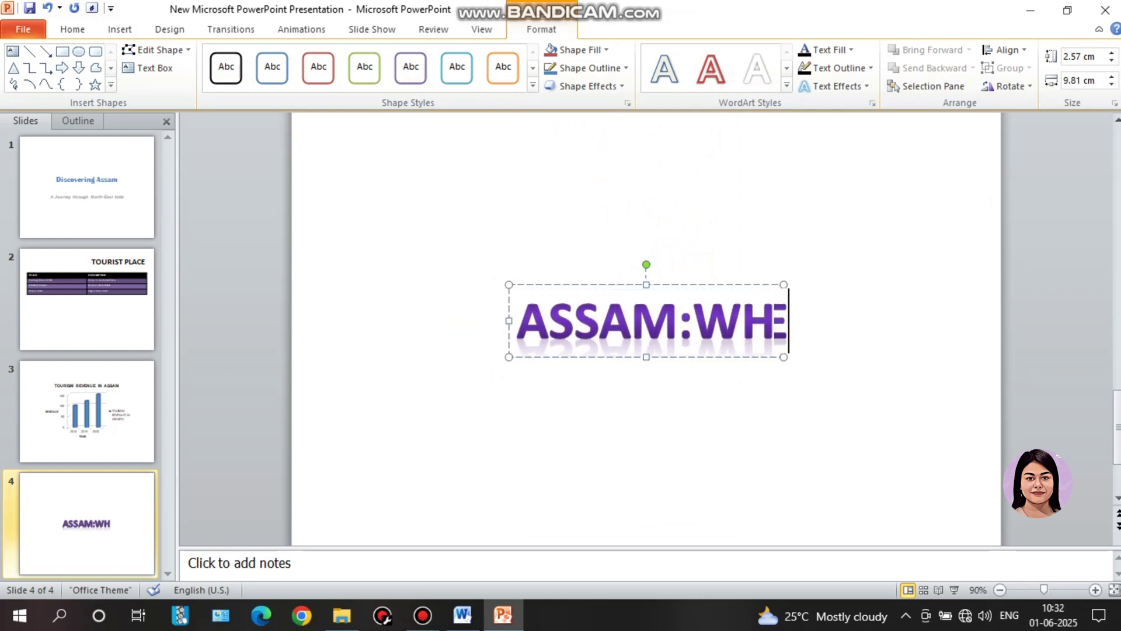
text(RE NA)
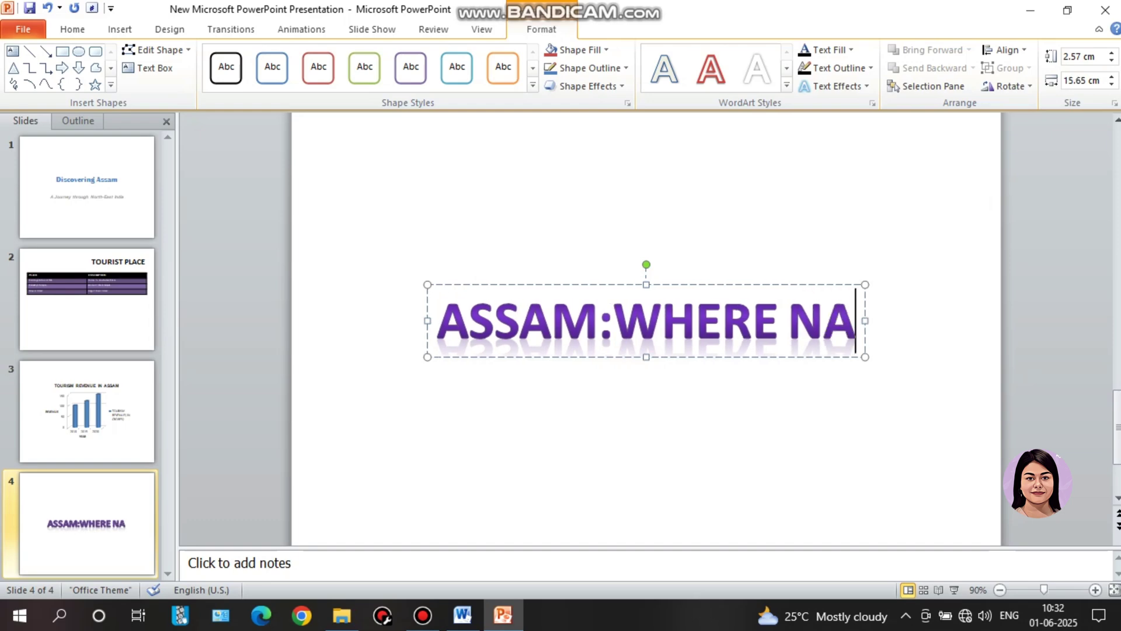
text(TURE MEETS )
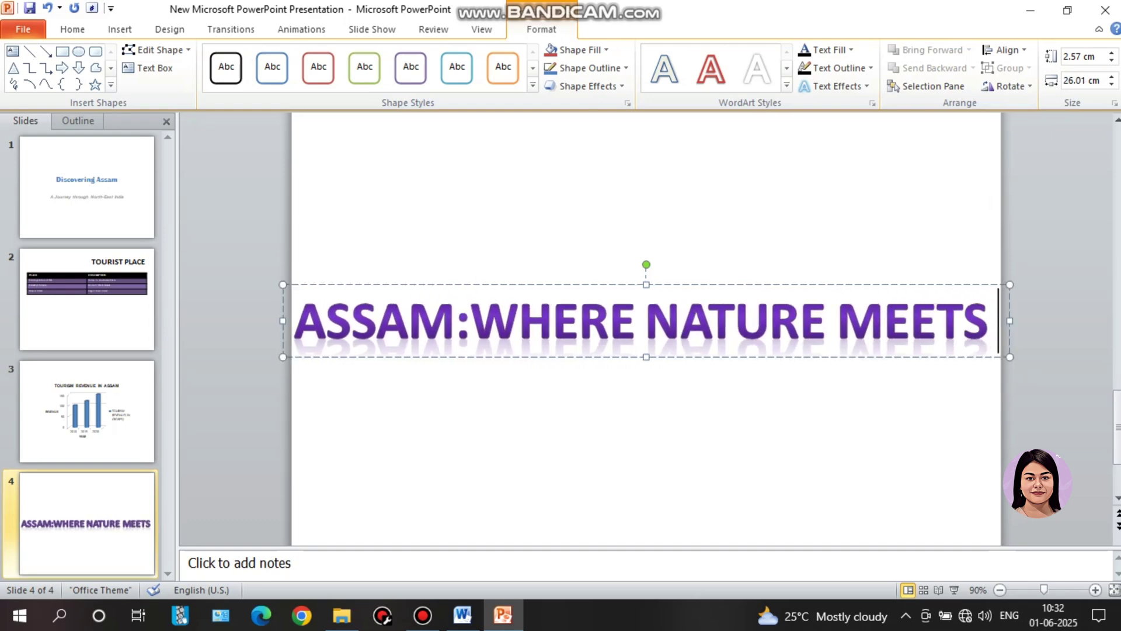
text(CULTURE)
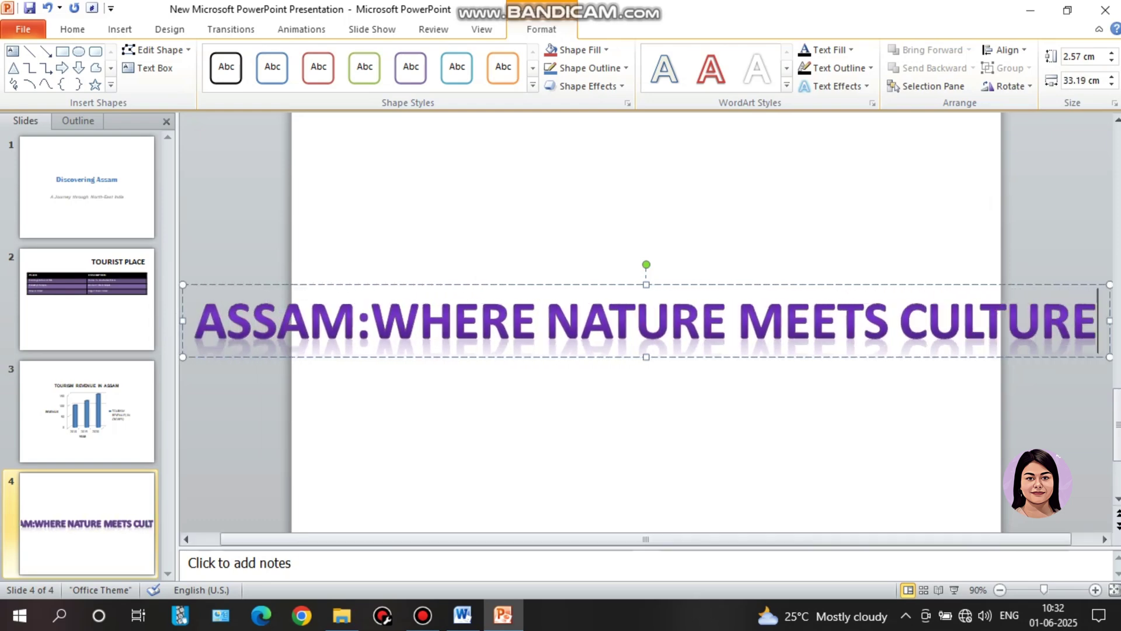
key(alt+Tab)
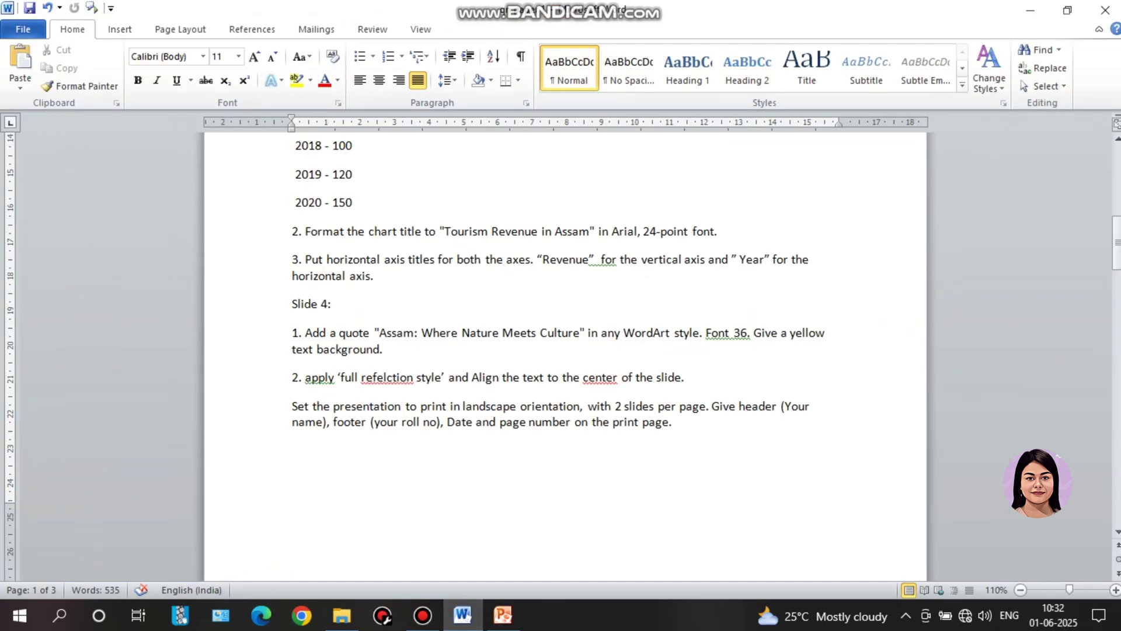
Step: Select the whole WordArt quote and set its font size to 36
key(alt+Tab)
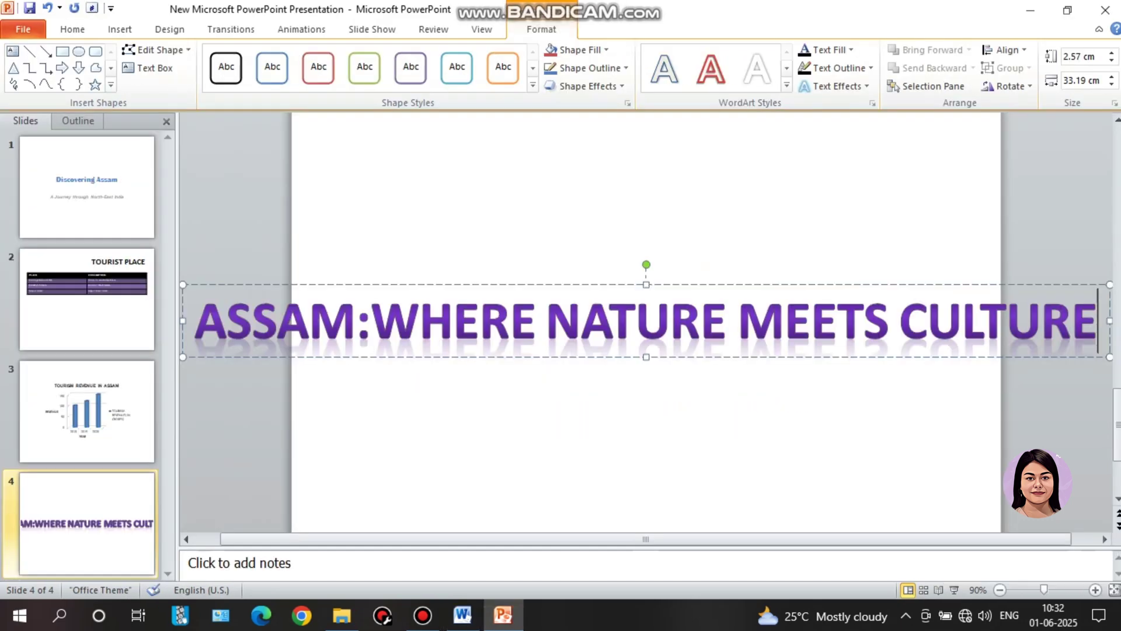
drag(196, 321, 1098, 321)
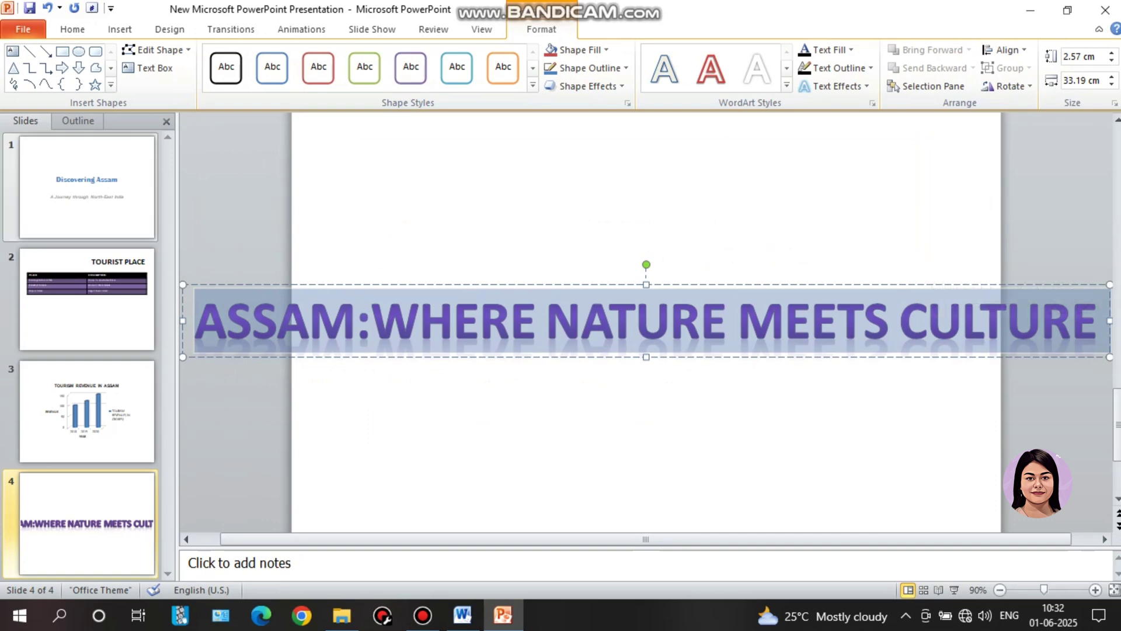
click(72, 29)
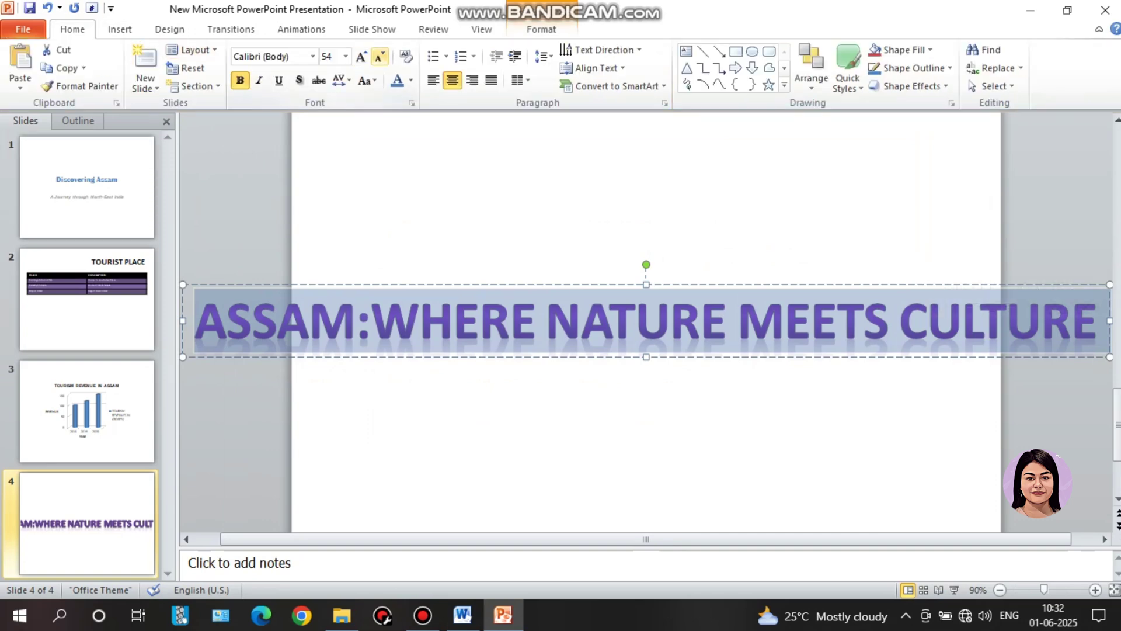
click(346, 56)
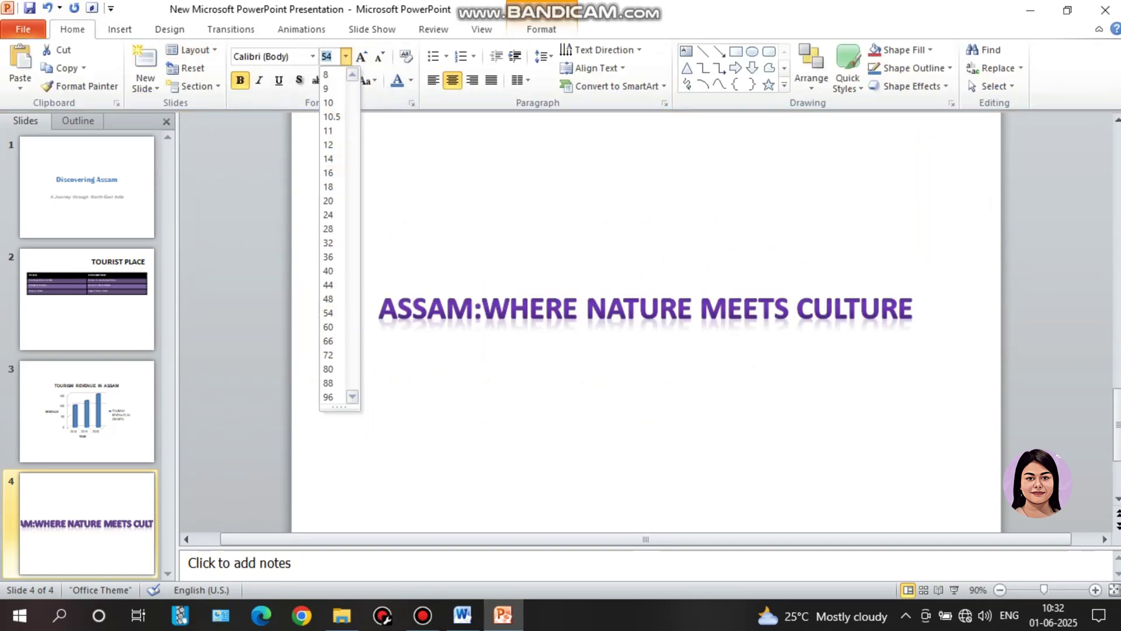
click(328, 257)
key(Escape)
key(Escape)
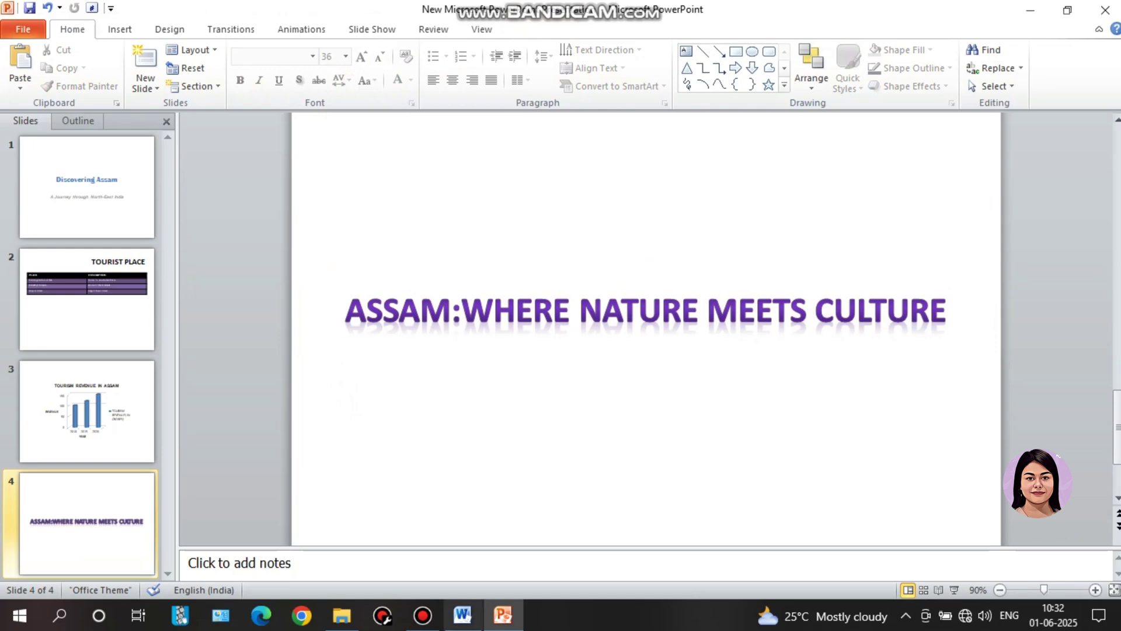
Step: Review the Word instructions, then return to slide 4's Drawing Tools Format commands
click(462, 614)
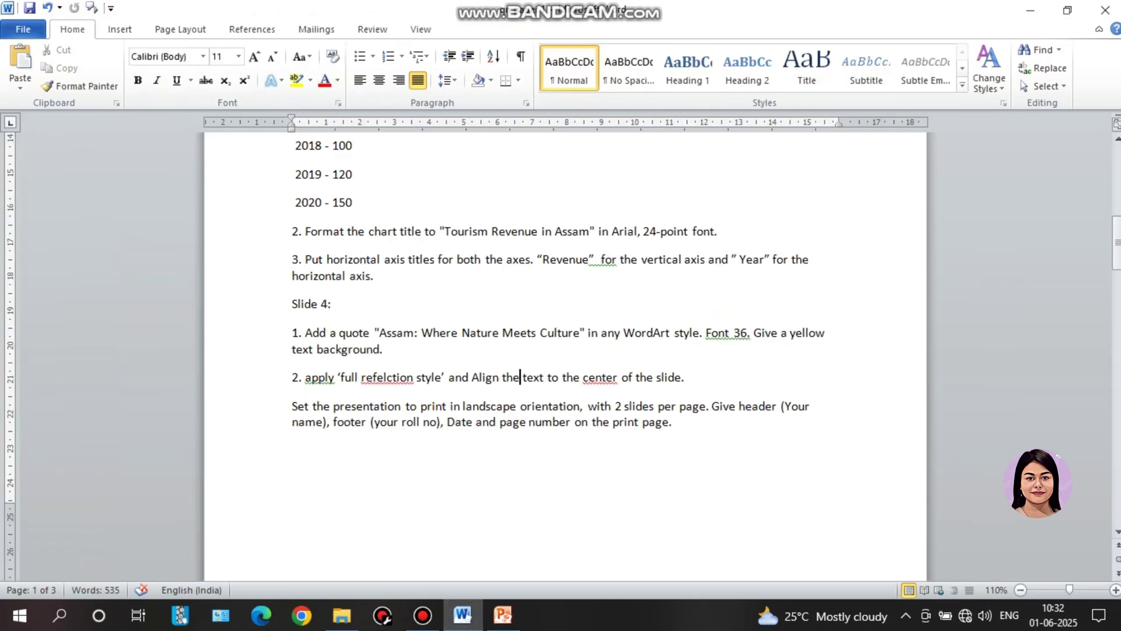
click(502, 614)
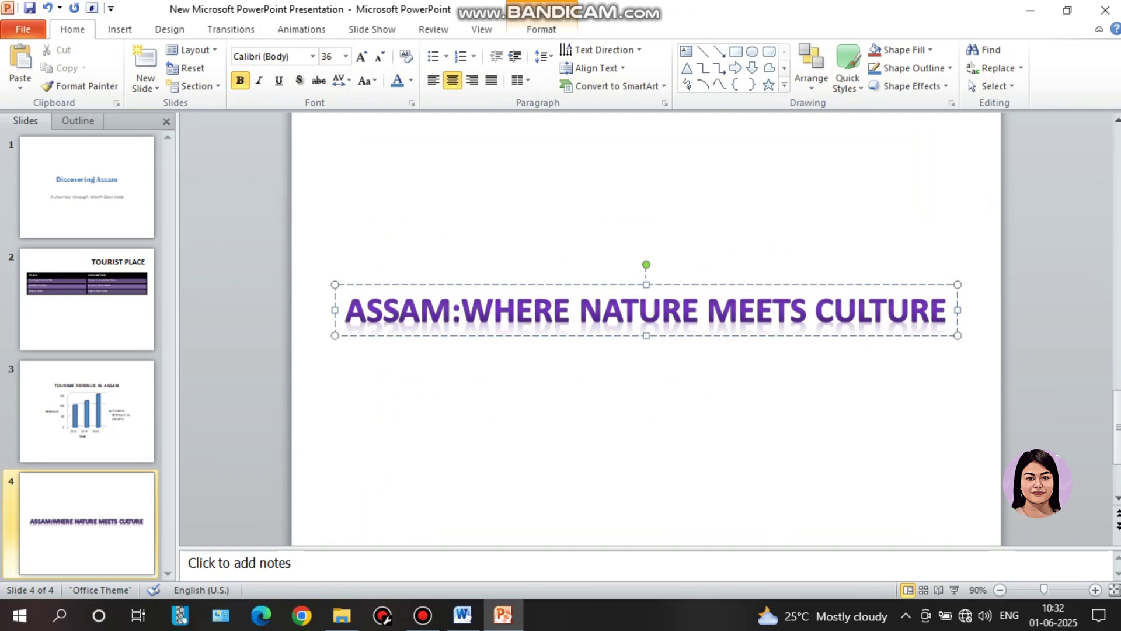
click(542, 30)
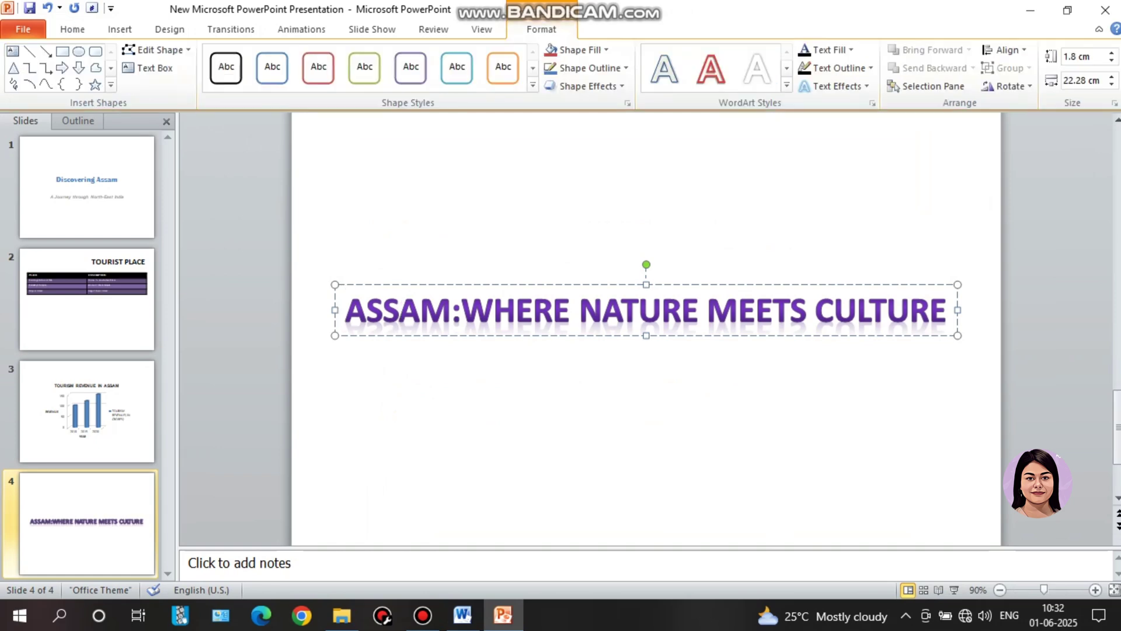